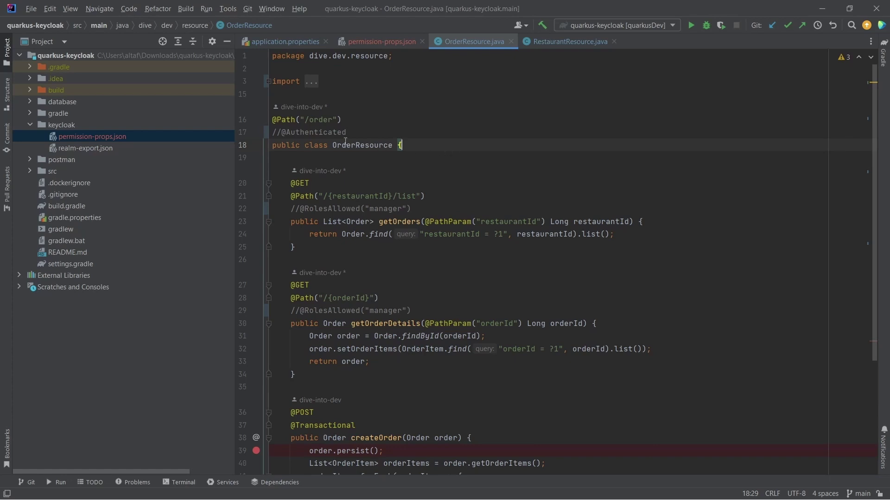
{"action": "key", "text": "Up"}
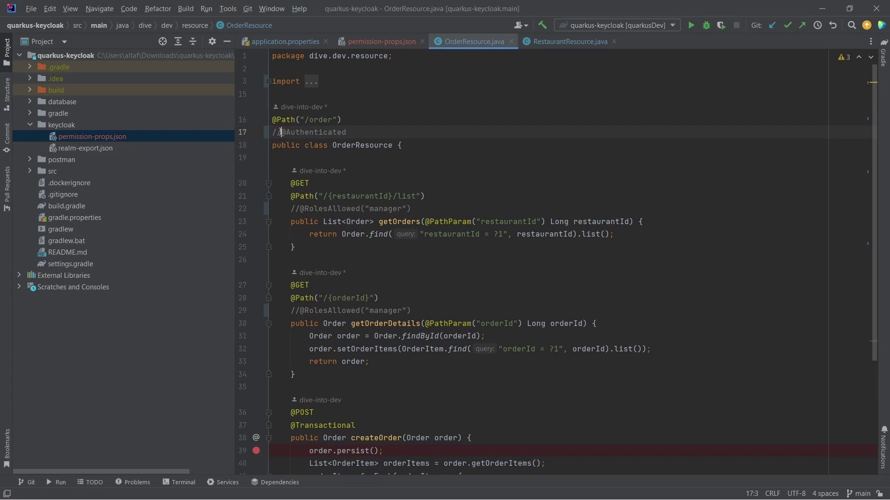
{"action": "left_click_drag", "start_coordinate": [280, 133], "coordinate": [356, 127]}
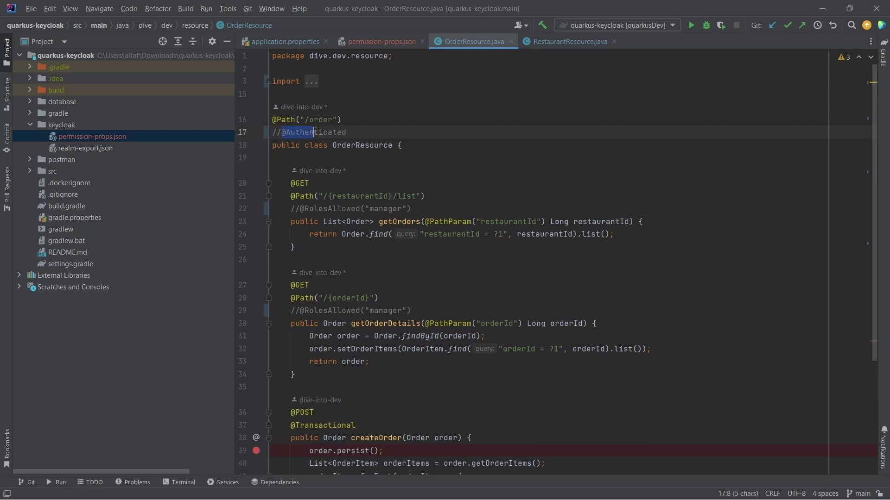
{"action": "left_click", "coordinate": [374, 133]}
{"action": "left_click_drag", "start_coordinate": [296, 209], "coordinate": [360, 208]}
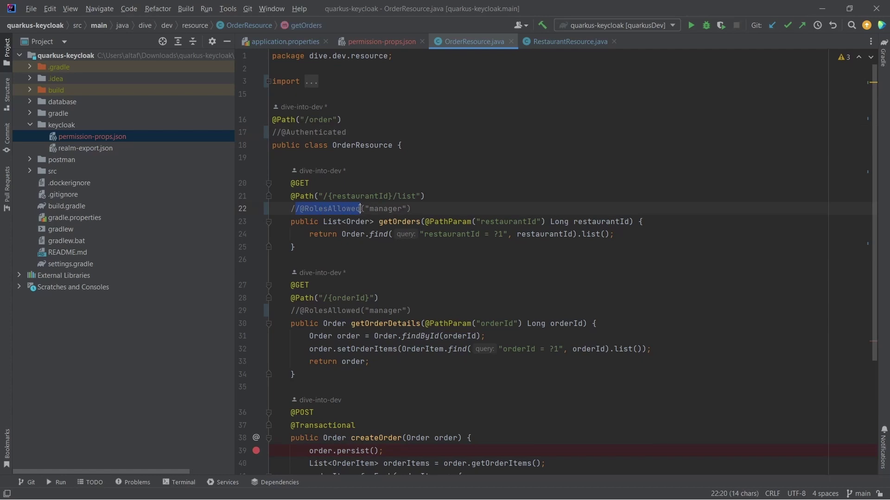
{"action": "left_click", "coordinate": [426, 197]}
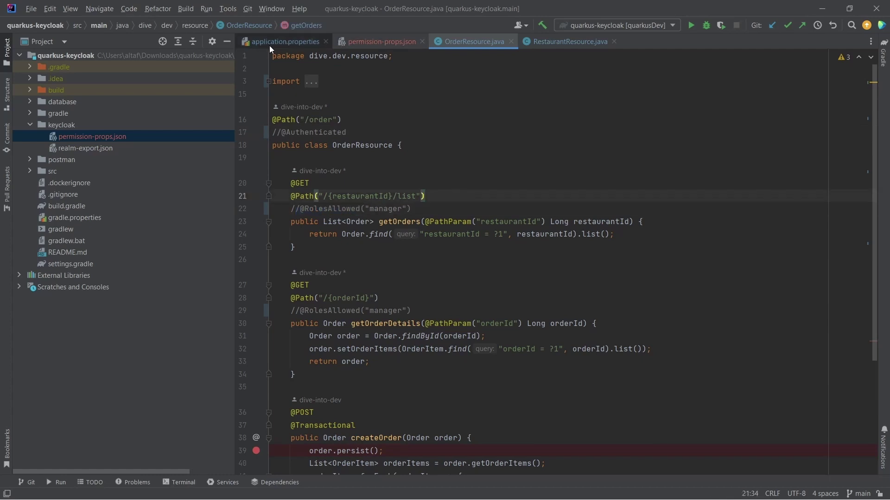
{"action": "left_click", "coordinate": [570, 40]}
{"action": "scroll", "coordinate": [417, 243], "scroll_direction": "up", "scroll_amount": 4}
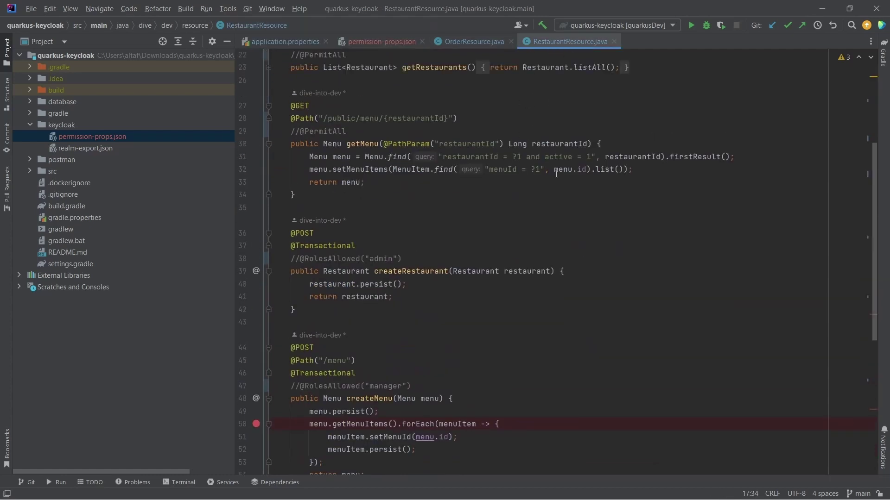
{"action": "scroll", "coordinate": [418, 243], "scroll_direction": "up", "scroll_amount": 3}
{"action": "scroll", "coordinate": [417, 244], "scroll_direction": "up", "scroll_amount": 3}
{"action": "left_click_drag", "start_coordinate": [291, 221], "coordinate": [366, 222]}
{"action": "left_click", "coordinate": [372, 222]}
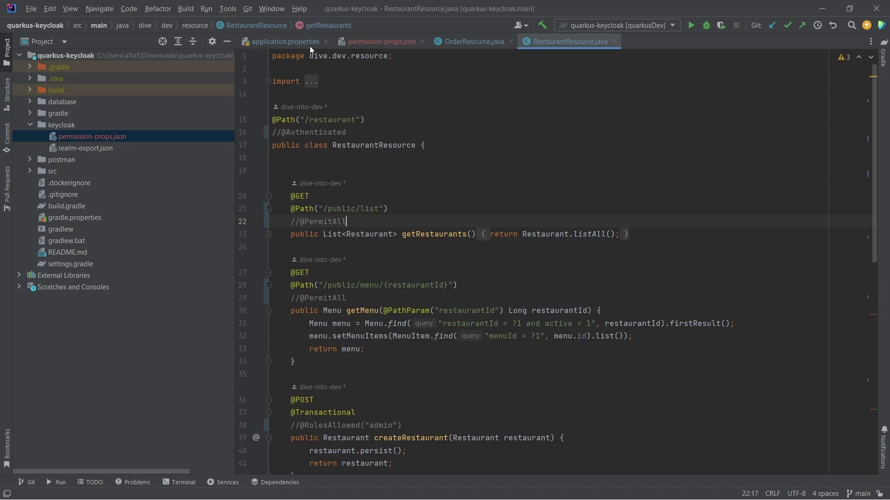
Step: Look over the application.properties policy blocks, then go back to RestaurantResource.java
{"action": "key", "text": "ctrl+Tab"}
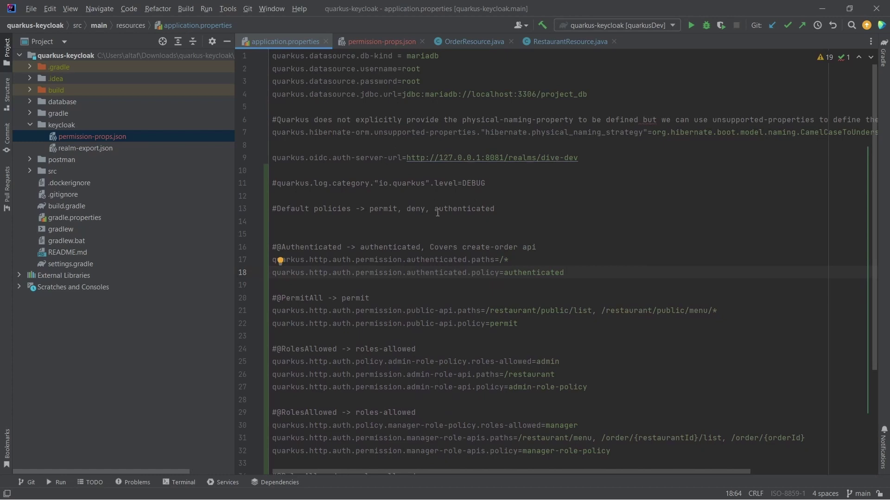
{"action": "scroll", "coordinate": [417, 211], "scroll_direction": "down", "scroll_amount": 4}
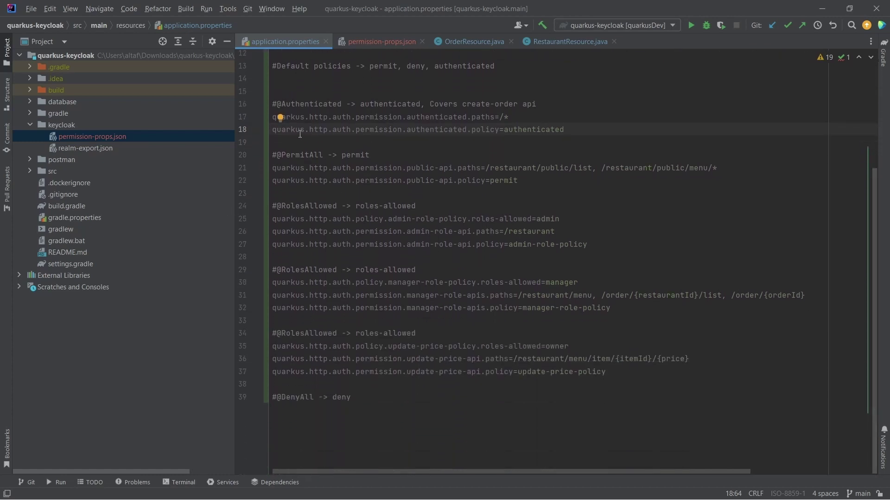
{"action": "left_click", "coordinate": [369, 89]}
{"action": "key", "text": "ctrl+Tab"}
{"action": "left_click_drag", "start_coordinate": [272, 132], "coordinate": [369, 129]}
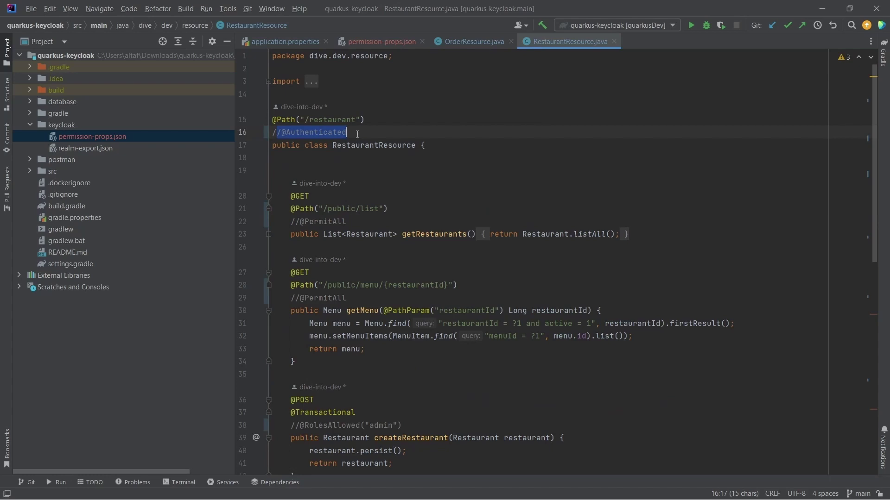
{"action": "left_click", "coordinate": [358, 134]}
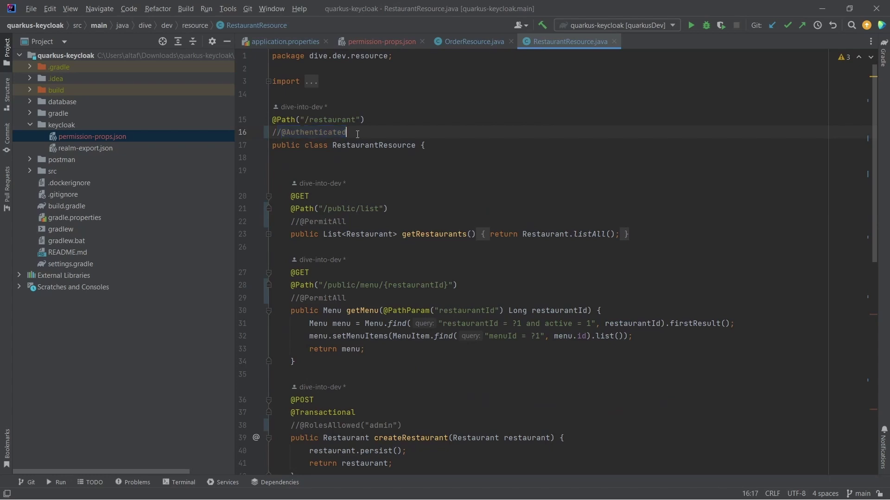
{"action": "left_click", "coordinate": [285, 42]}
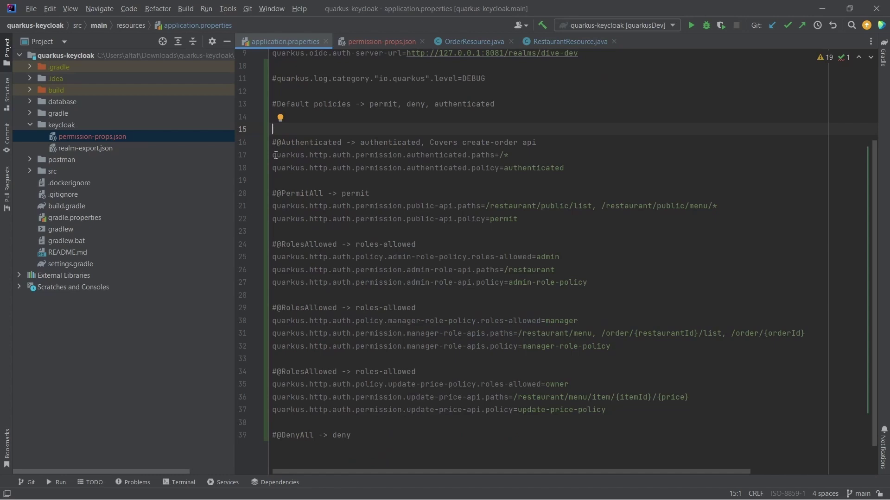
{"action": "left_click_drag", "start_coordinate": [273, 155], "coordinate": [352, 155]}
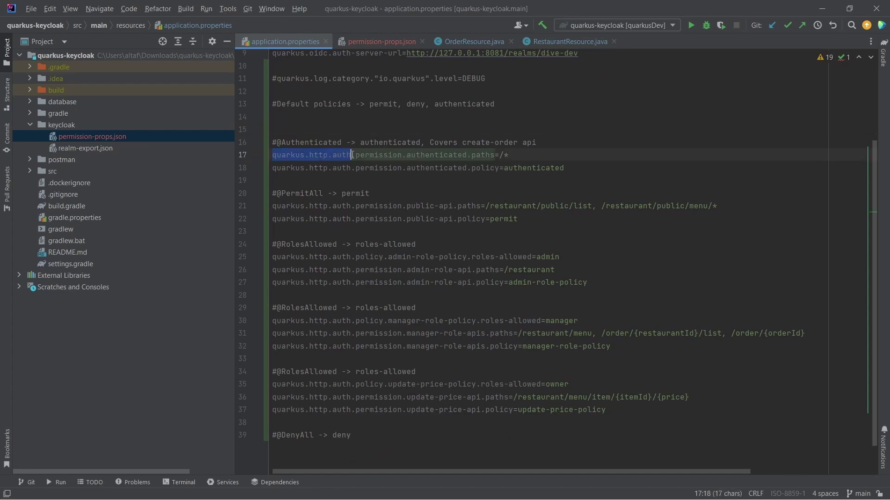
{"action": "left_click", "coordinate": [406, 155]}
{"action": "left_click_drag", "start_coordinate": [407, 155], "coordinate": [468, 156]}
{"action": "mouse_move", "coordinate": [420, 157]}
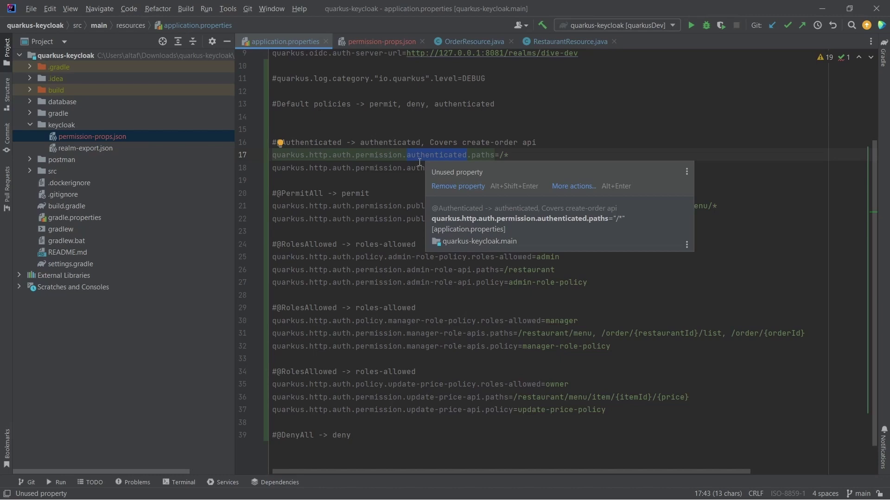
{"action": "double_click", "coordinate": [485, 168]}
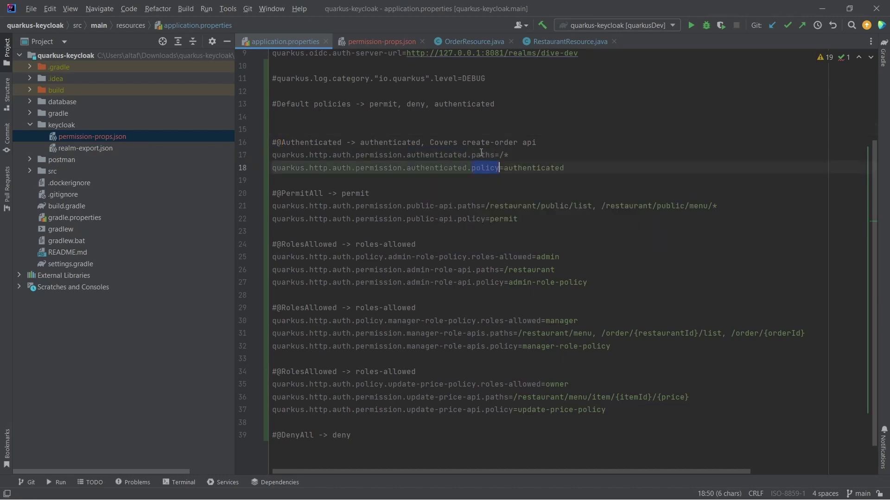
{"action": "left_click_drag", "start_coordinate": [500, 154], "coordinate": [520, 155]}
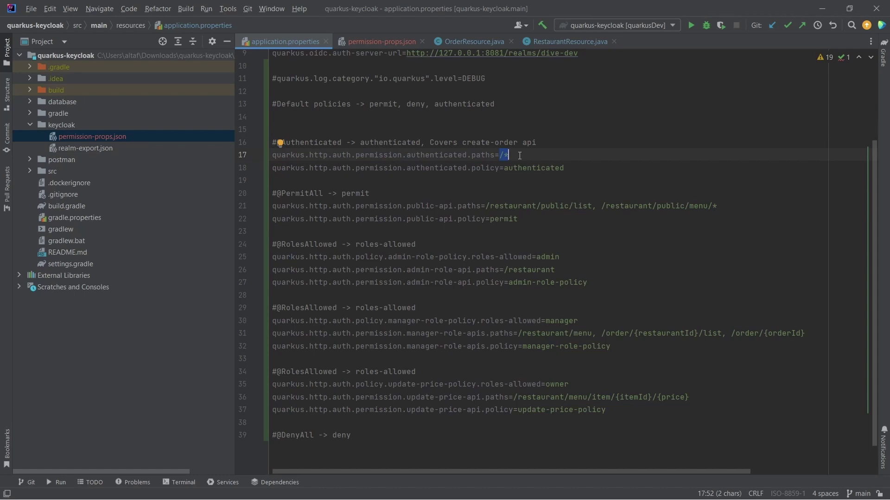
{"action": "left_click", "coordinate": [519, 156]}
{"action": "left_click_drag", "start_coordinate": [508, 155], "coordinate": [273, 157]}
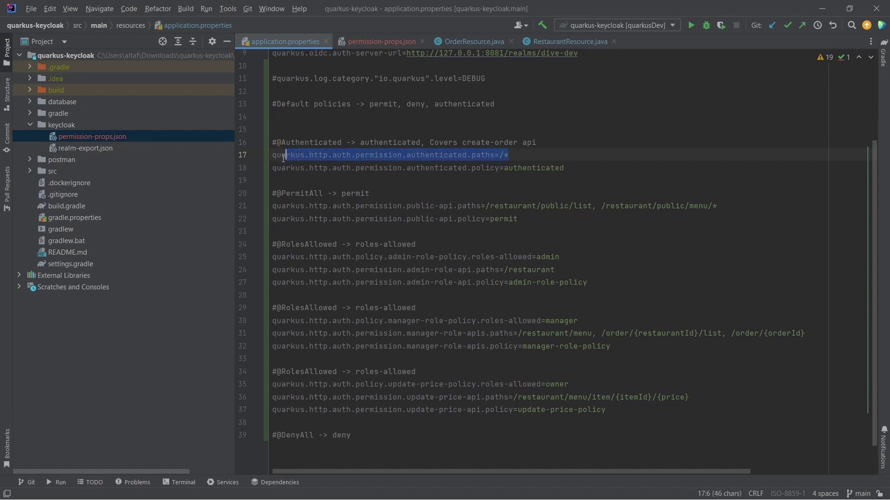
{"action": "left_click", "coordinate": [528, 157]}
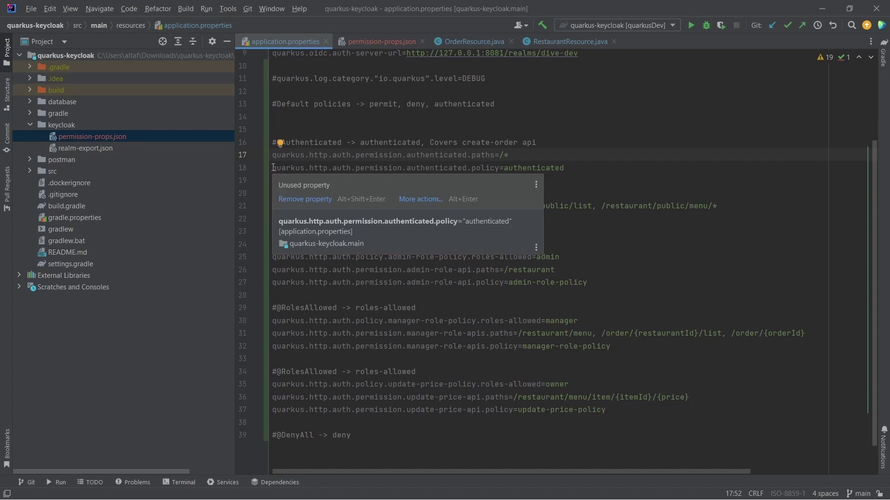
{"action": "left_click_drag", "start_coordinate": [272, 168], "coordinate": [571, 168]}
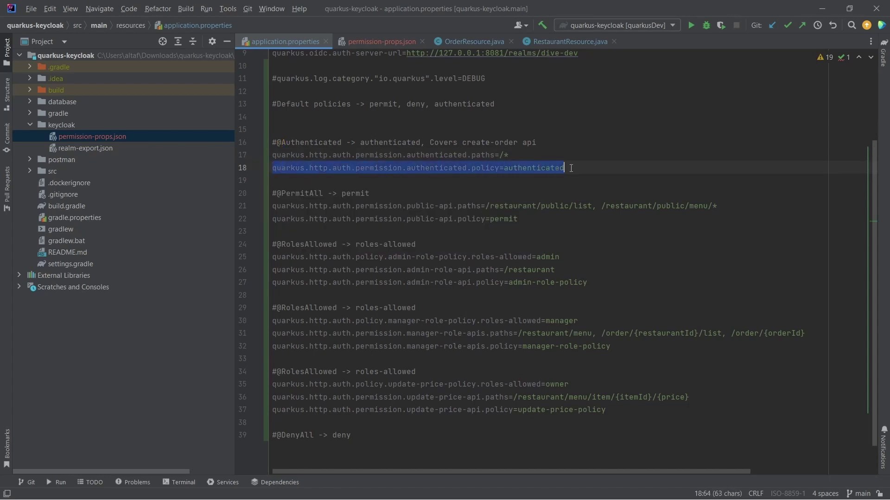
{"action": "left_click", "coordinate": [573, 167]}
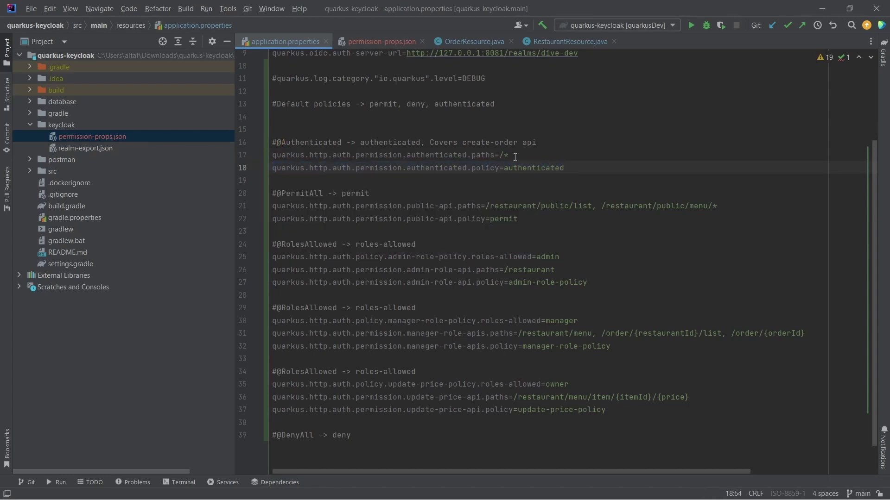
{"action": "left_click_drag", "start_coordinate": [503, 168], "coordinate": [571, 169]}
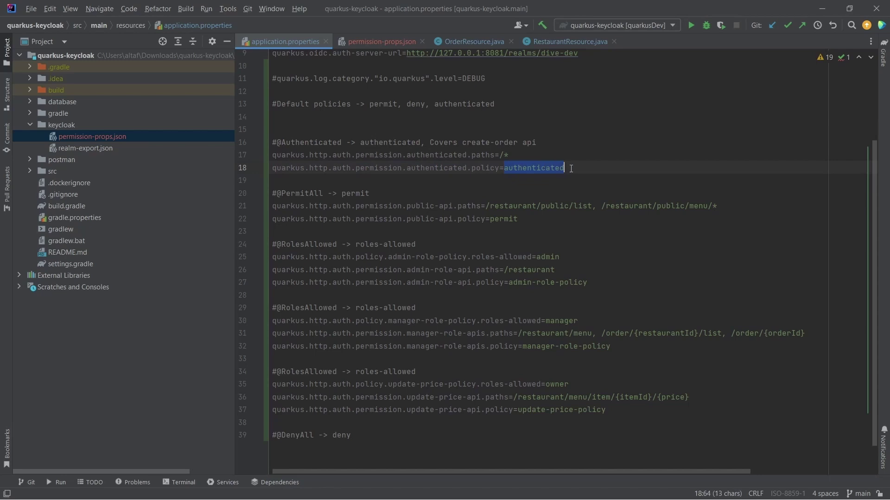
{"action": "left_click", "coordinate": [571, 168]}
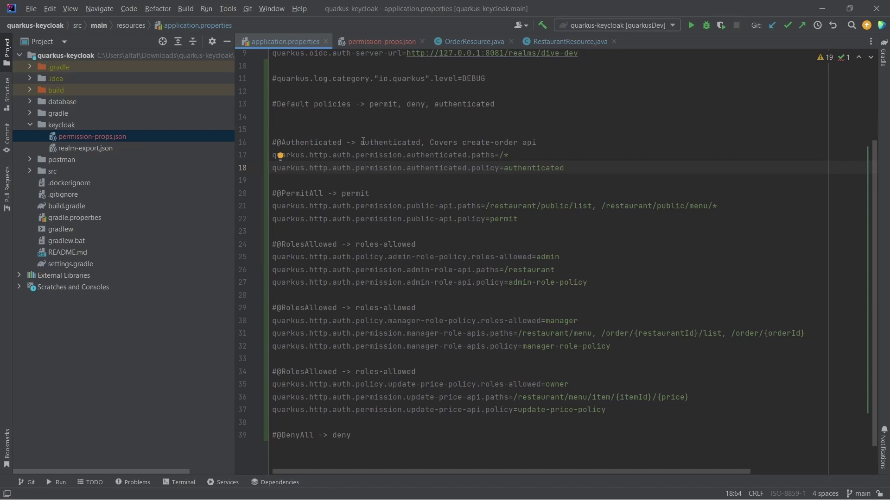
{"action": "left_click_drag", "start_coordinate": [361, 142], "coordinate": [421, 143]}
{"action": "left_click_drag", "start_coordinate": [341, 193], "coordinate": [378, 189]}
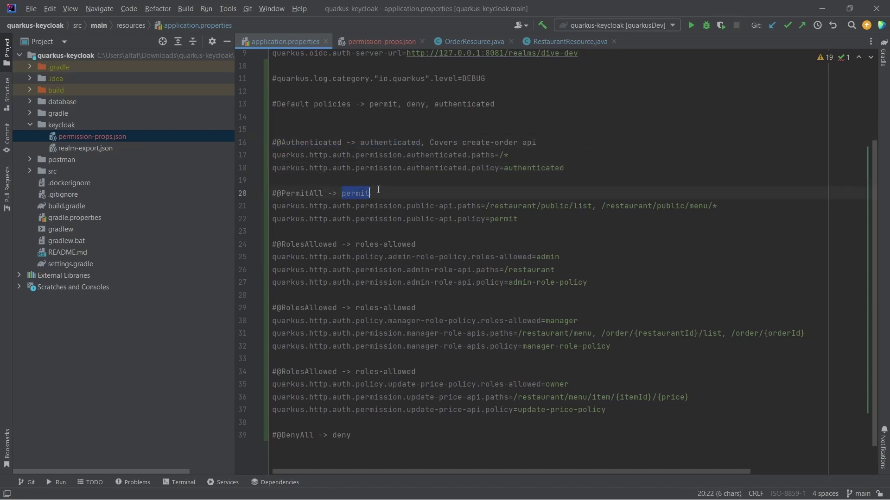
{"action": "double_click", "coordinate": [336, 435]}
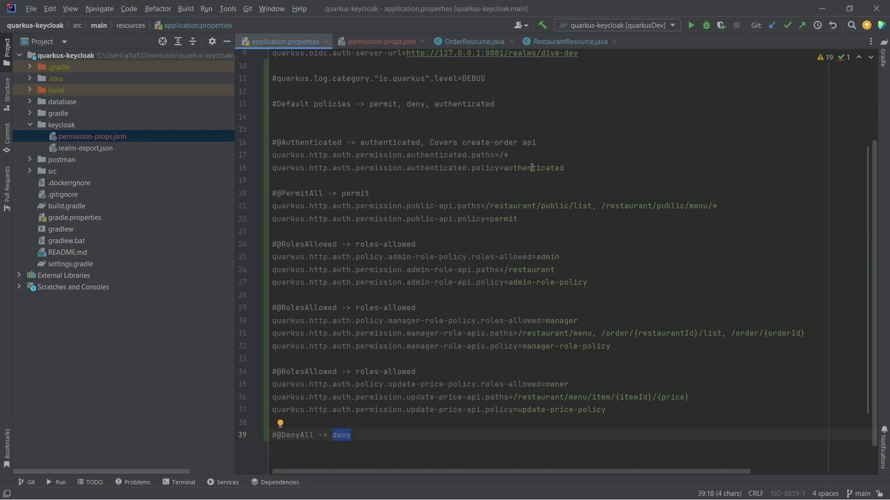
{"action": "left_click_drag", "start_coordinate": [505, 169], "coordinate": [573, 166]}
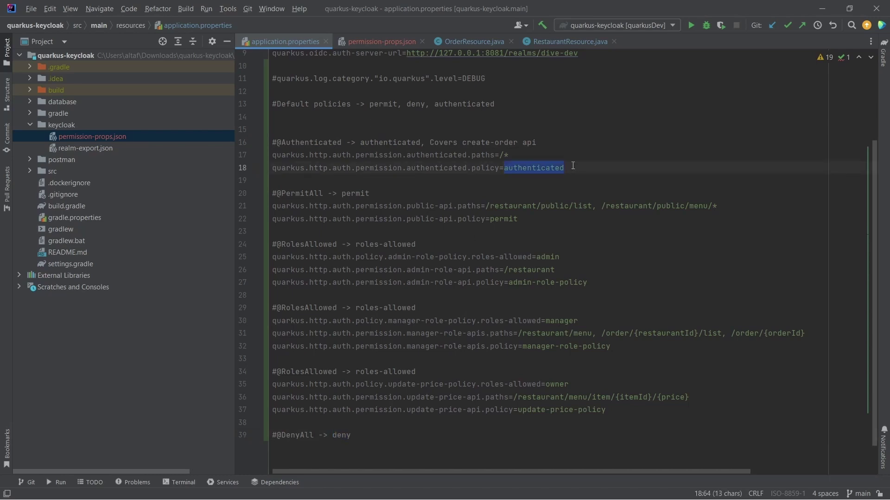
{"action": "left_click", "coordinate": [578, 167]}
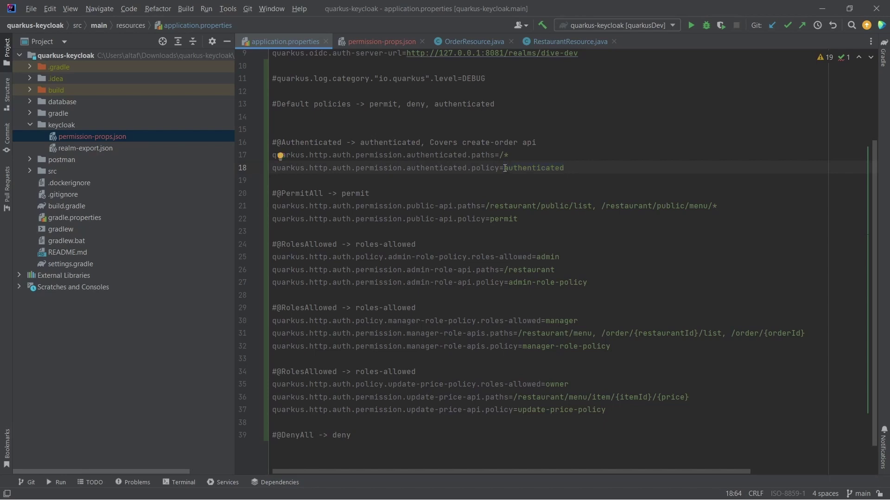
{"action": "left_click_drag", "start_coordinate": [505, 167], "coordinate": [579, 168]}
{"action": "key", "text": "Down"}
{"action": "key", "text": "Down"}
{"action": "left_click_drag", "start_coordinate": [274, 195], "coordinate": [535, 221]}
{"action": "left_click", "coordinate": [536, 221]}
{"action": "left_click_drag", "start_coordinate": [485, 207], "coordinate": [592, 202]}
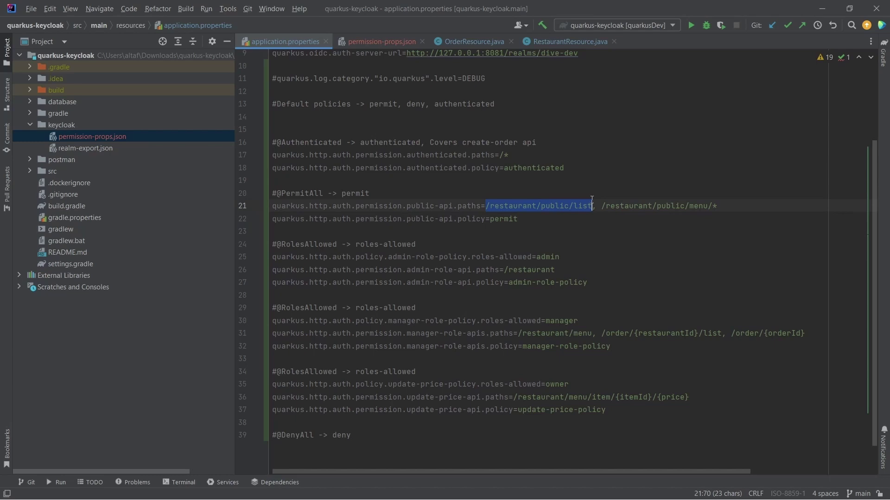
{"action": "left_click", "coordinate": [568, 226]}
{"action": "mouse_move", "coordinate": [486, 207]}
{"action": "left_mouse_down"}
{"action": "mouse_move", "coordinate": [589, 205]}
{"action": "mouse_move", "coordinate": [569, 206]}
{"action": "left_mouse_up"}
{"action": "left_click", "coordinate": [590, 206]}
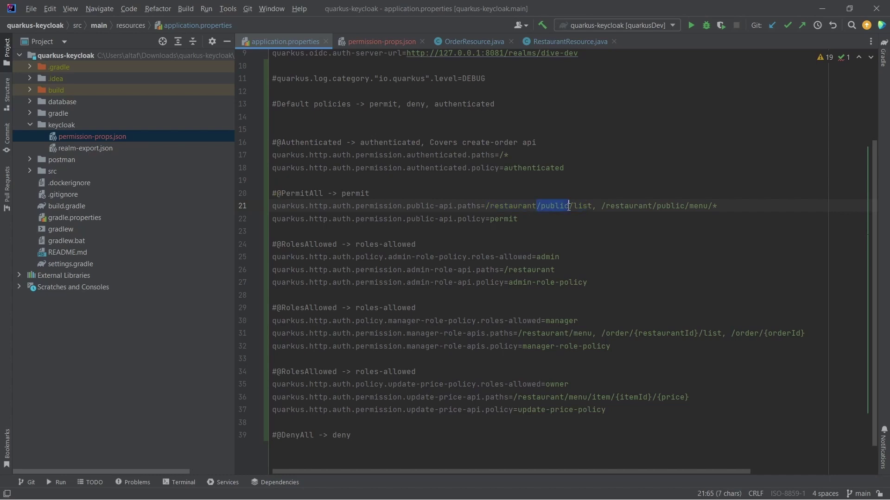
{"action": "left_click", "coordinate": [486, 206]}
{"action": "key", "text": "ctrl+Right"}
{"action": "key", "text": "ctrl+Right"}
{"action": "key", "text": "ctrl+Right"}
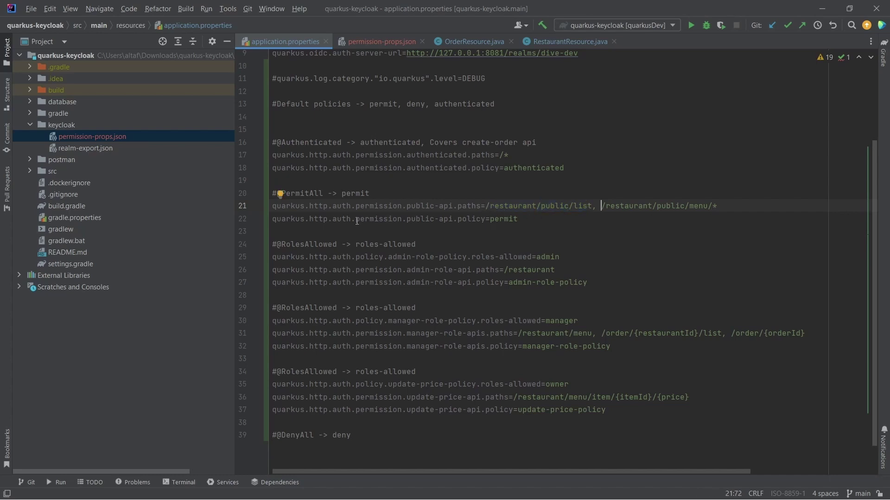
{"action": "left_click", "coordinate": [457, 205]}
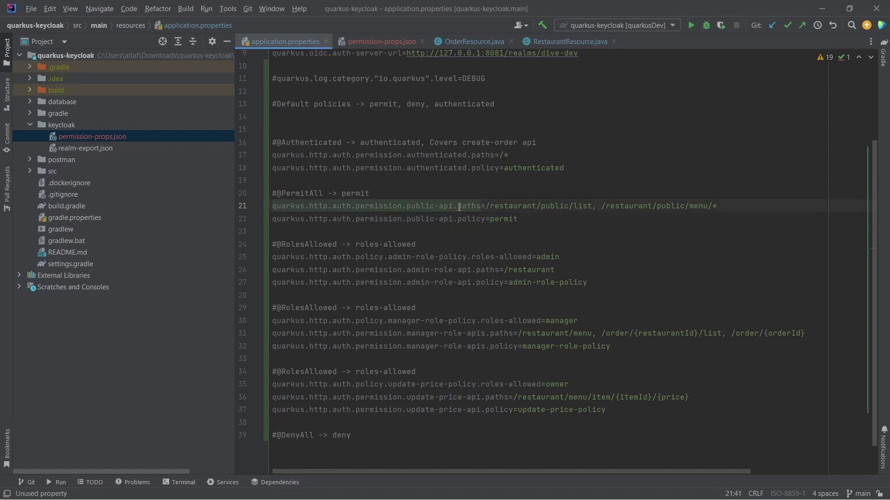
{"action": "left_click_drag", "start_coordinate": [491, 220], "coordinate": [527, 221]}
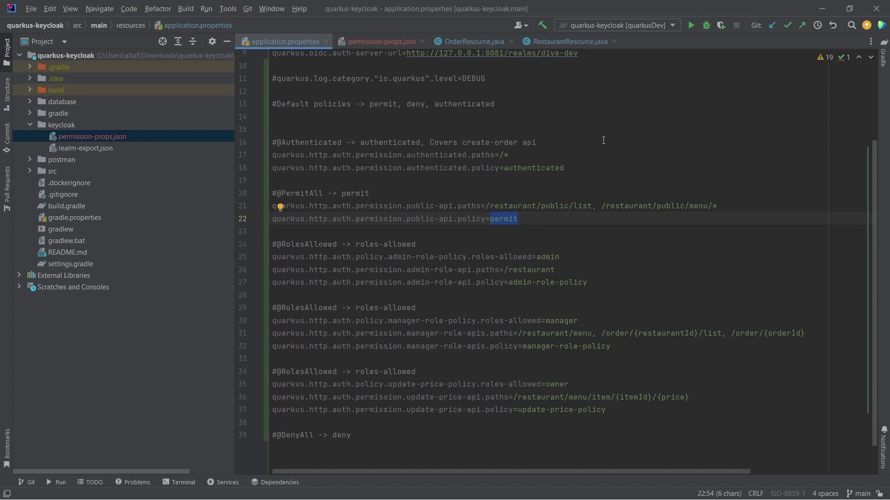
{"action": "scroll", "coordinate": [603, 141], "scroll_direction": "down", "scroll_amount": 1}
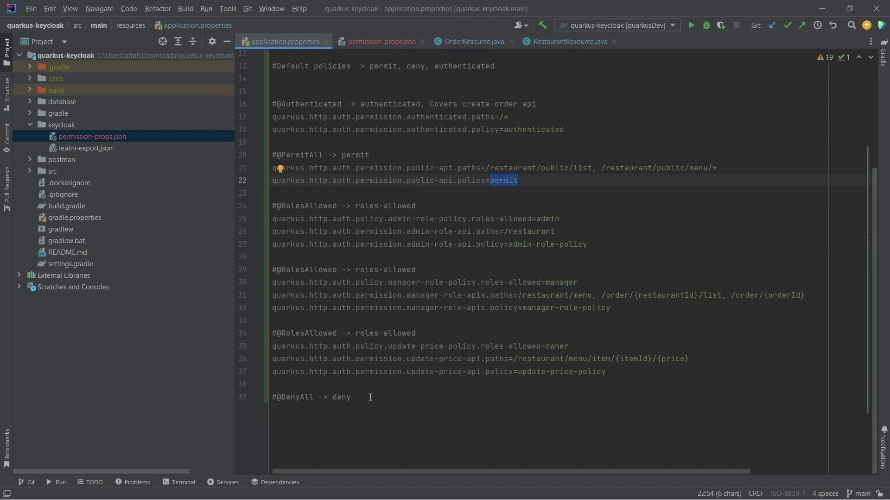
{"action": "left_click_drag", "start_coordinate": [371, 397], "coordinate": [288, 397]}
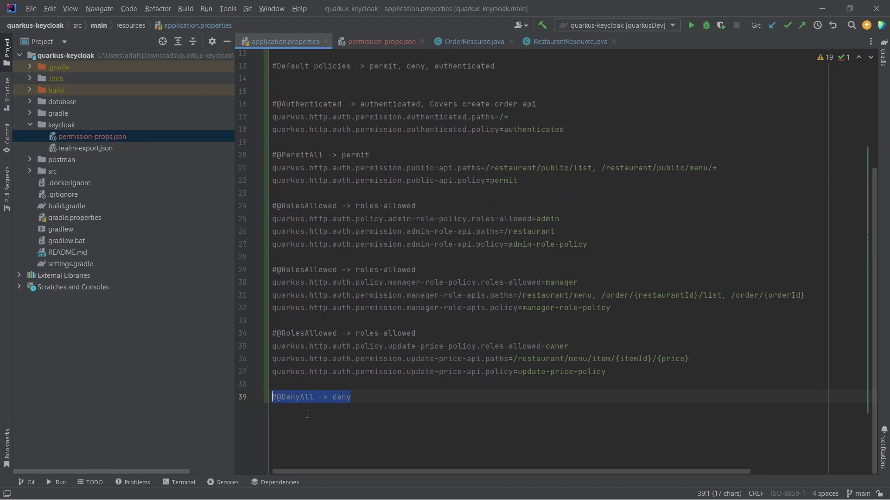
Step: Highlight the public-api paths and policy lines in application.properties
{"action": "left_click", "coordinate": [302, 419]}
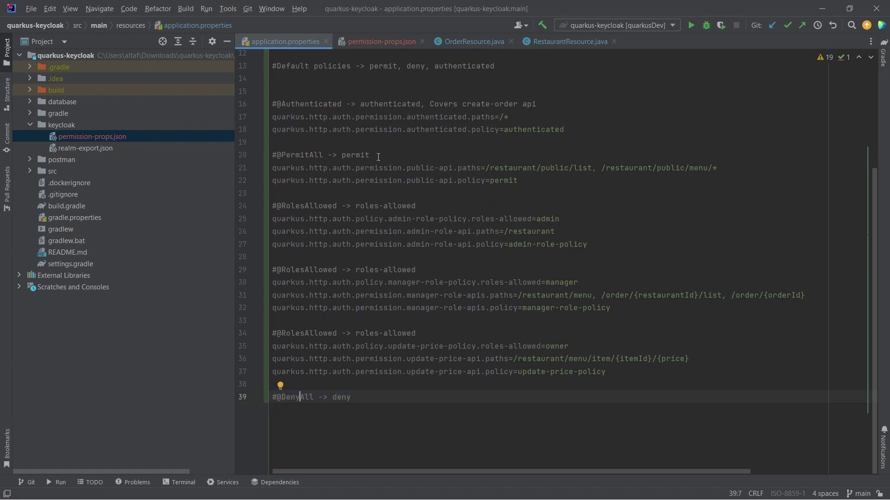
{"action": "scroll", "coordinate": [498, 190], "scroll_direction": "up", "scroll_amount": 1}
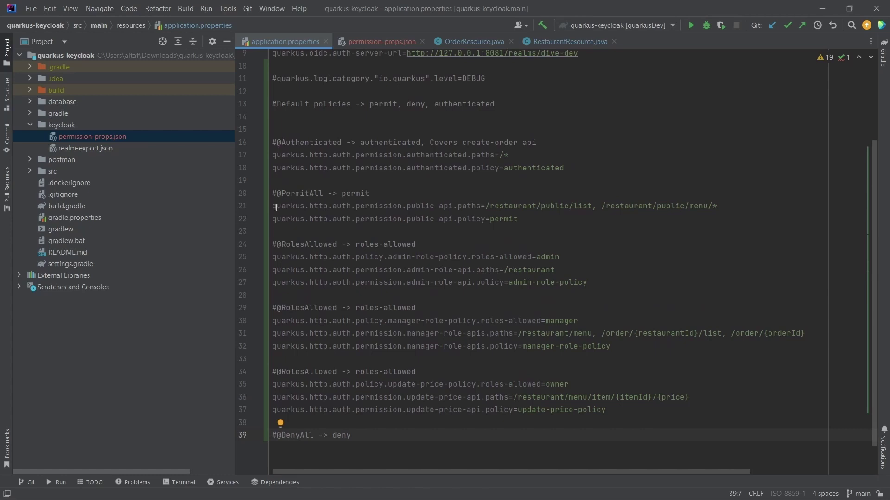
{"action": "left_click_drag", "start_coordinate": [272, 206], "coordinate": [530, 217]}
{"action": "key", "text": "Escape"}
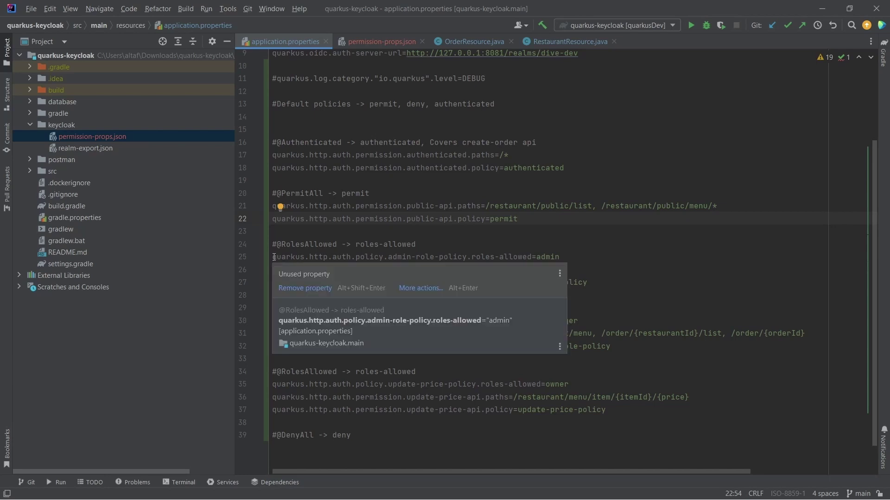
Step: Highlight admin-role-policy, its roles and /restaurant path, then bring up RestaurantResource.java
{"action": "left_click_drag", "start_coordinate": [272, 257], "coordinate": [537, 257]}
{"action": "left_click", "coordinate": [547, 257]}
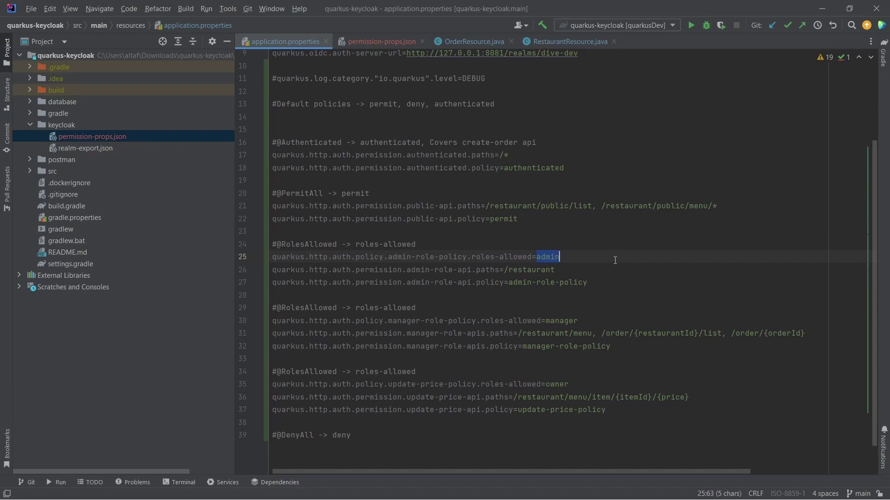
{"action": "key", "text": "End"}
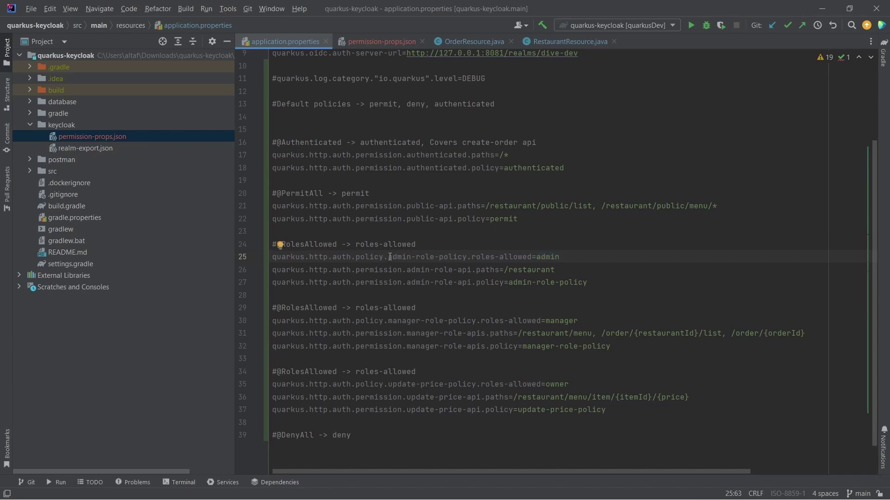
{"action": "left_click_drag", "start_coordinate": [388, 257], "coordinate": [467, 257]}
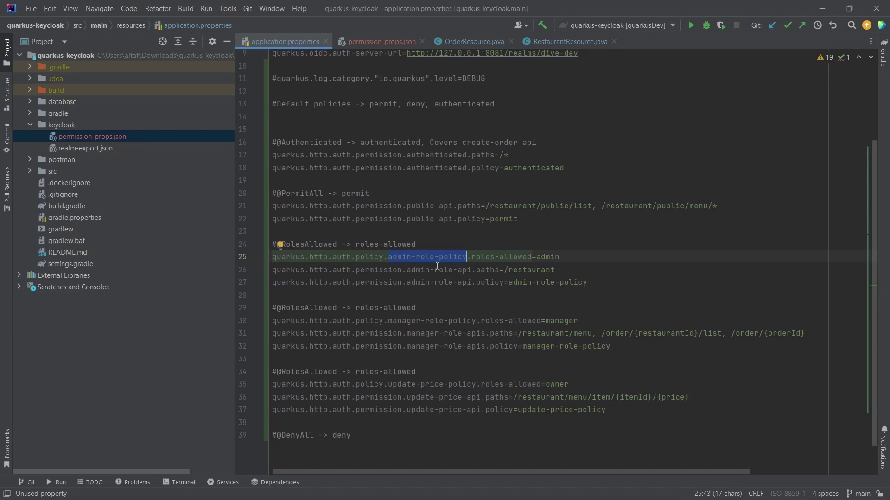
{"action": "double_click", "coordinate": [547, 257]}
{"action": "left_click_drag", "start_coordinate": [273, 269], "coordinate": [561, 271]}
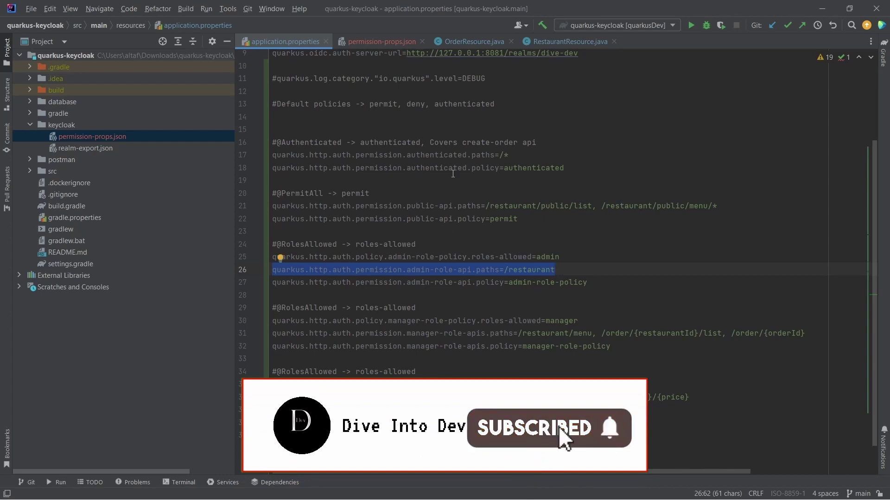
{"action": "left_click_drag", "start_coordinate": [504, 270], "coordinate": [555, 270]}
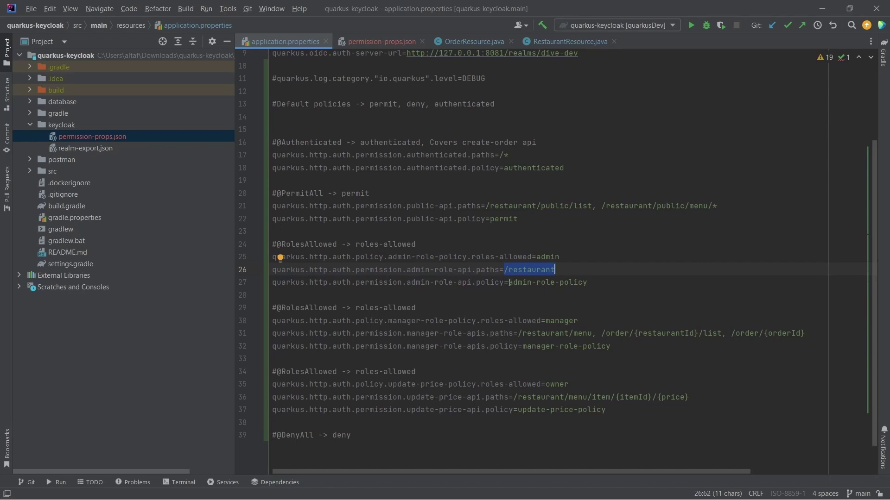
{"action": "left_click_drag", "start_coordinate": [509, 282], "coordinate": [594, 278]}
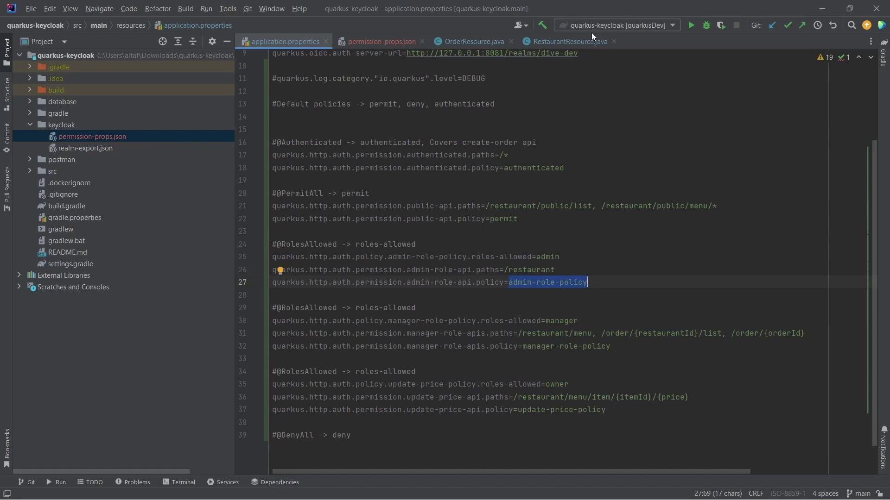
{"action": "left_click", "coordinate": [561, 42]}
Step: Highlight the /restaurant class path and createRestaurant method, then return to application.properties
{"action": "left_click_drag", "start_coordinate": [304, 119], "coordinate": [356, 120]}
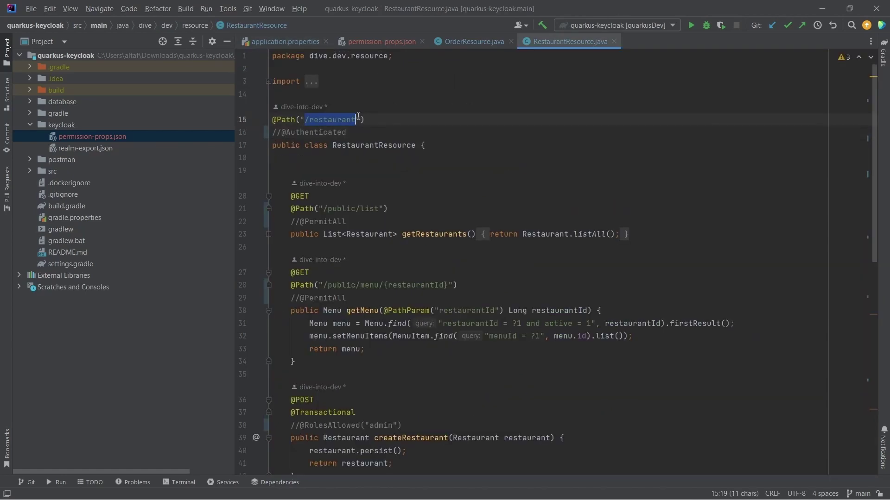
{"action": "scroll", "coordinate": [544, 195], "scroll_direction": "down", "scroll_amount": 2}
{"action": "scroll", "coordinate": [545, 195], "scroll_direction": "down", "scroll_amount": 2}
{"action": "scroll", "coordinate": [544, 195], "scroll_direction": "down", "scroll_amount": 1}
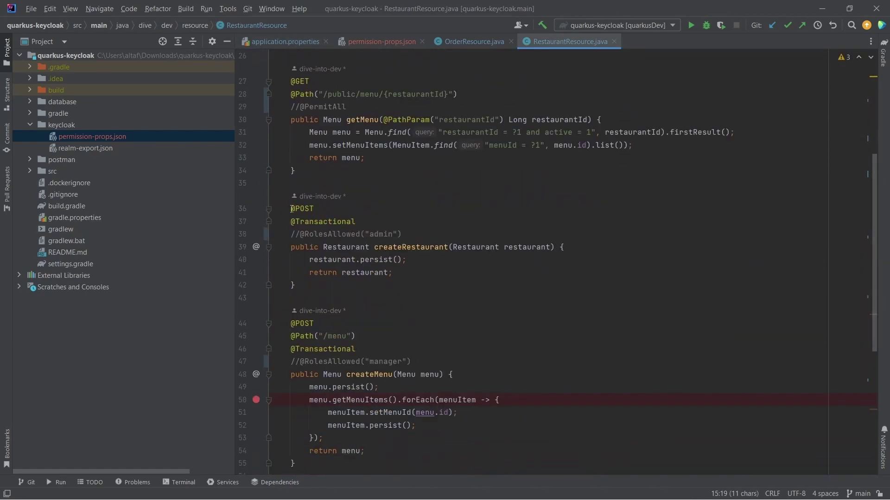
{"action": "left_click", "coordinate": [292, 209]}
{"action": "left_click_drag", "start_coordinate": [291, 209], "coordinate": [308, 283]}
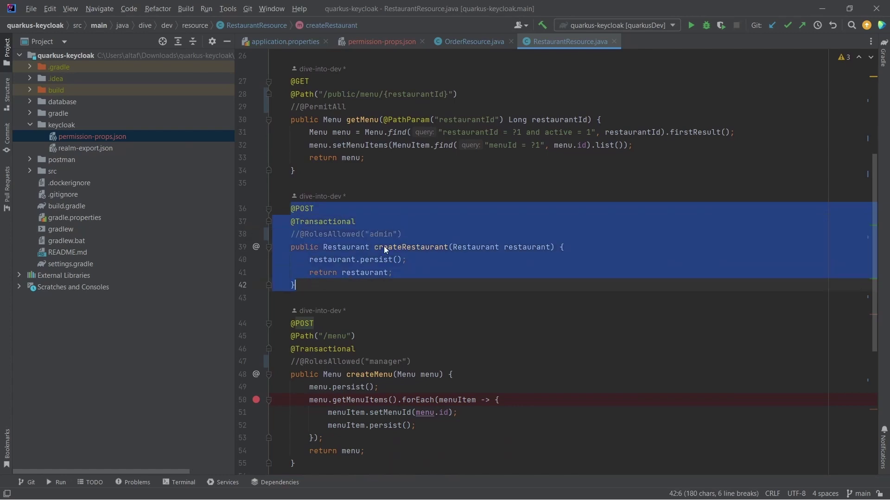
{"action": "key", "text": "ctrl+Tab"}
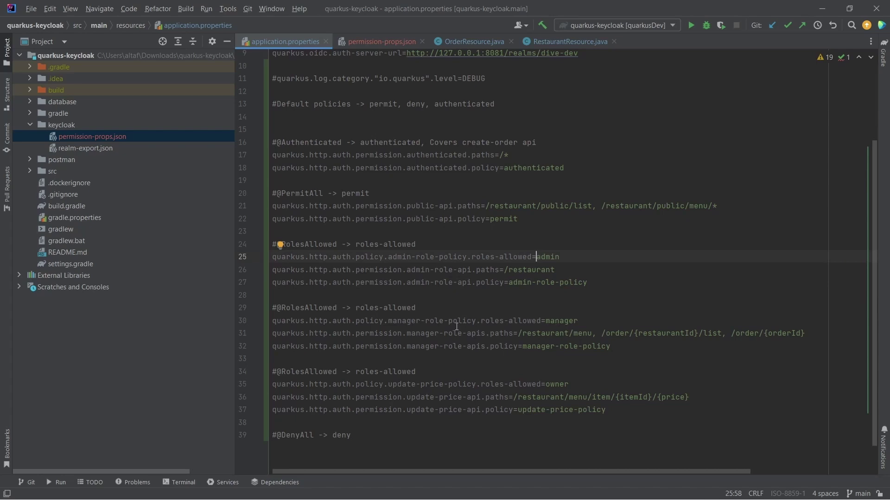
{"action": "left_click_drag", "start_coordinate": [518, 332], "coordinate": [591, 333]}
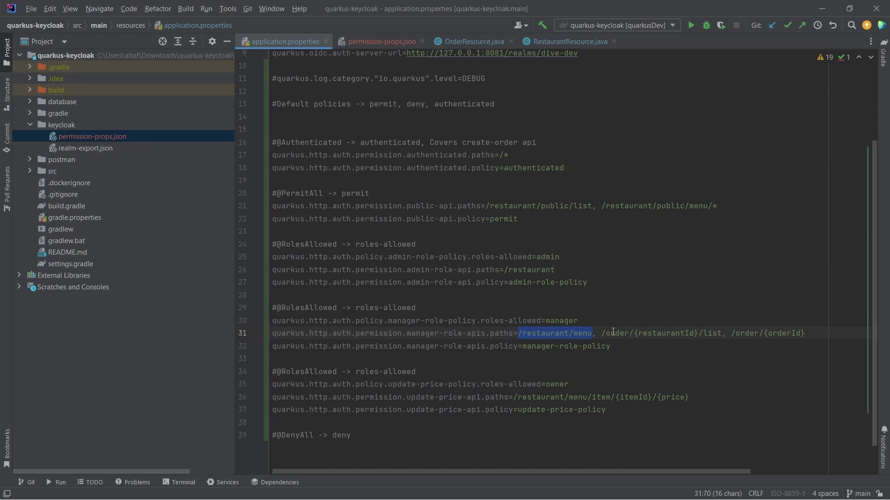
{"action": "left_click_drag", "start_coordinate": [596, 333], "coordinate": [719, 334]}
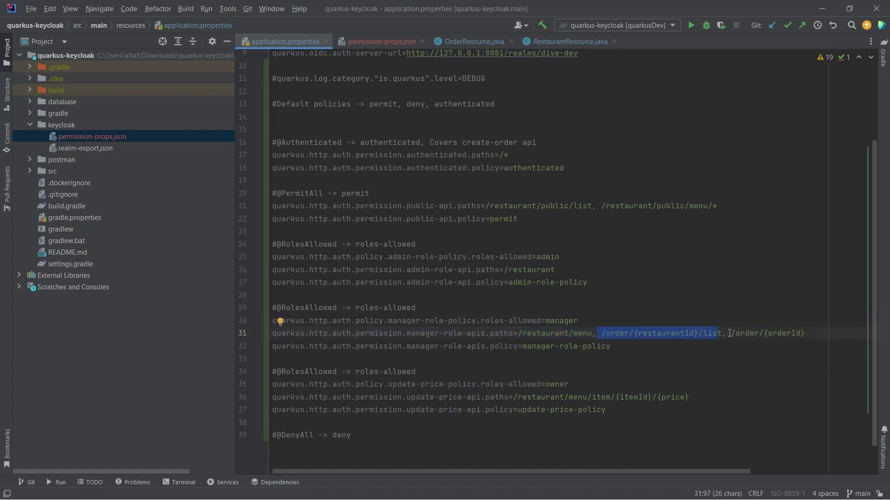
{"action": "left_click_drag", "start_coordinate": [731, 333], "coordinate": [804, 334]}
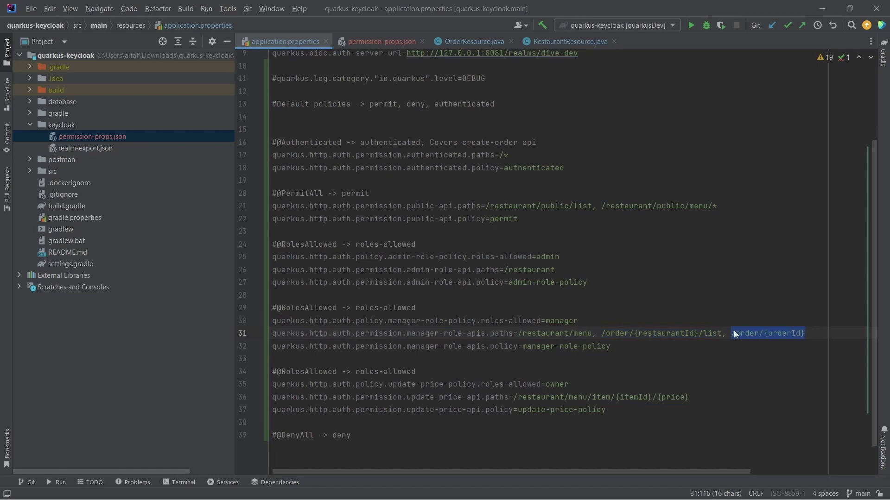
{"action": "left_click", "coordinate": [518, 333]}
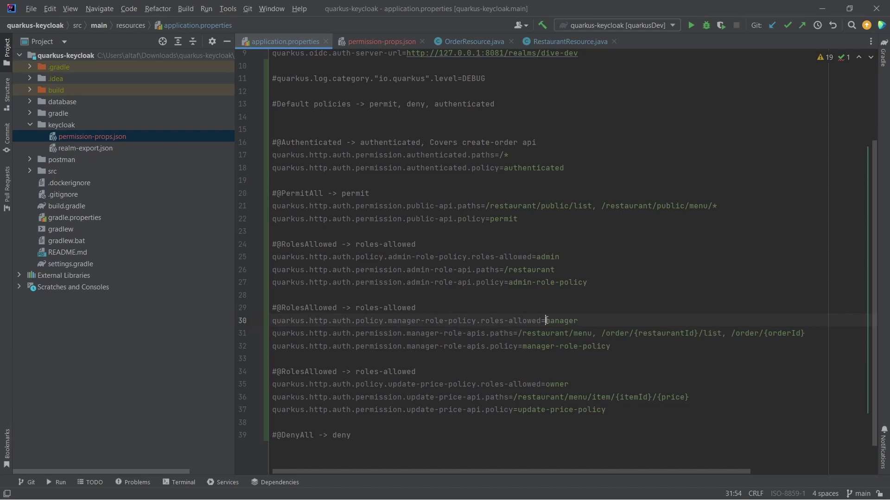
{"action": "left_click_drag", "start_coordinate": [546, 320], "coordinate": [580, 321]}
{"action": "key", "text": "ctrl+Left"}
{"action": "key", "text": "ctrl+Left"}
{"action": "key", "text": "ctrl+Left"}
{"action": "left_click_drag", "start_coordinate": [387, 321], "coordinate": [477, 320]}
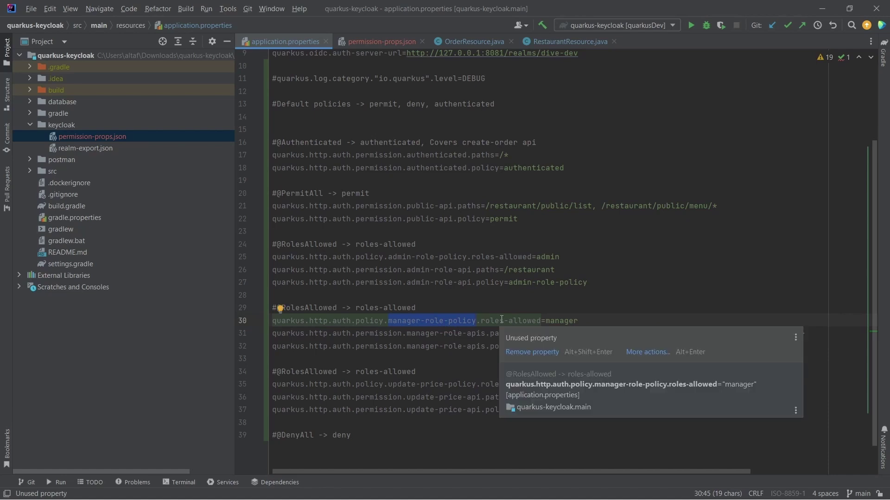
{"action": "left_click_drag", "start_coordinate": [407, 333], "coordinate": [484, 333]}
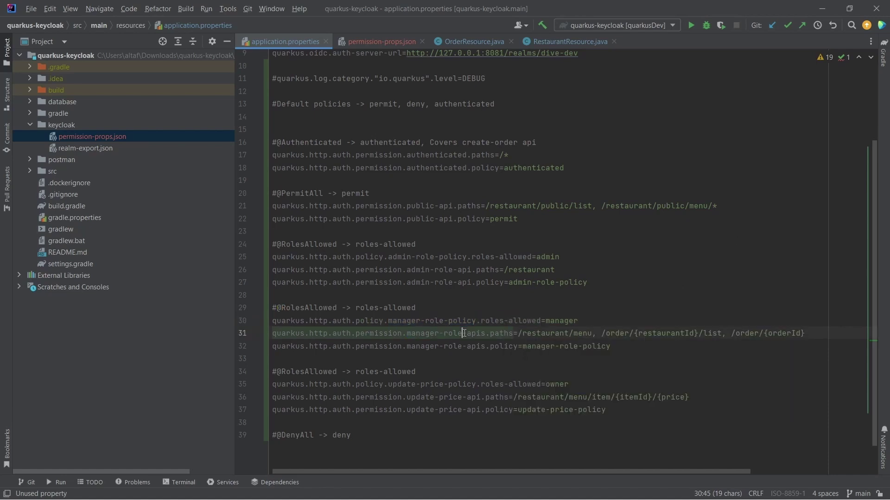
{"action": "left_click", "coordinate": [612, 347]}
{"action": "scroll", "coordinate": [626, 209], "scroll_direction": "down", "scroll_amount": 1}
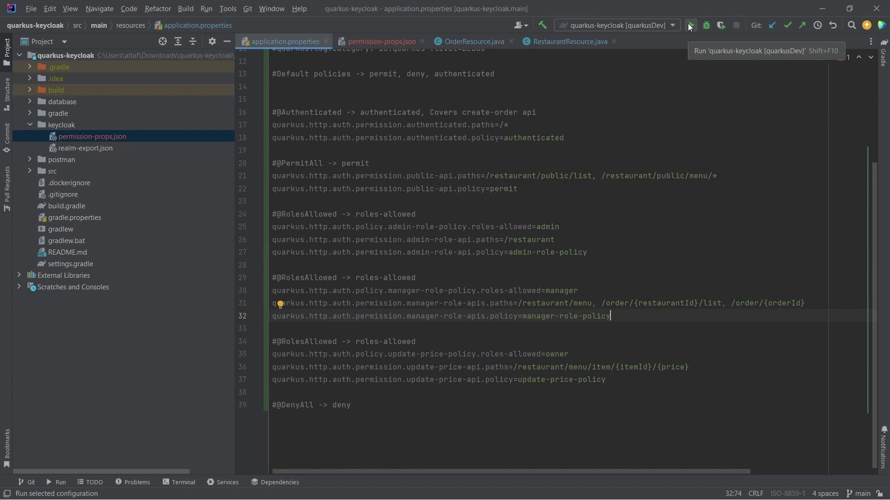
Step: Check OrderResource's commented-out auth and manager role annotations, then run quarkus-keycloak in dev mode
{"action": "left_click", "coordinate": [455, 38]}
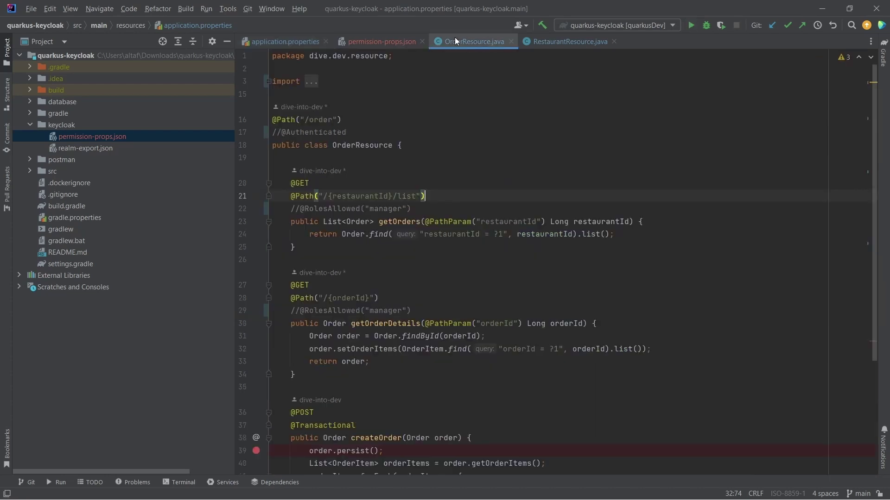
{"action": "left_click", "coordinate": [281, 132]}
{"action": "left_click", "coordinate": [291, 209]}
{"action": "scroll", "coordinate": [435, 216], "scroll_direction": "down", "scroll_amount": 1}
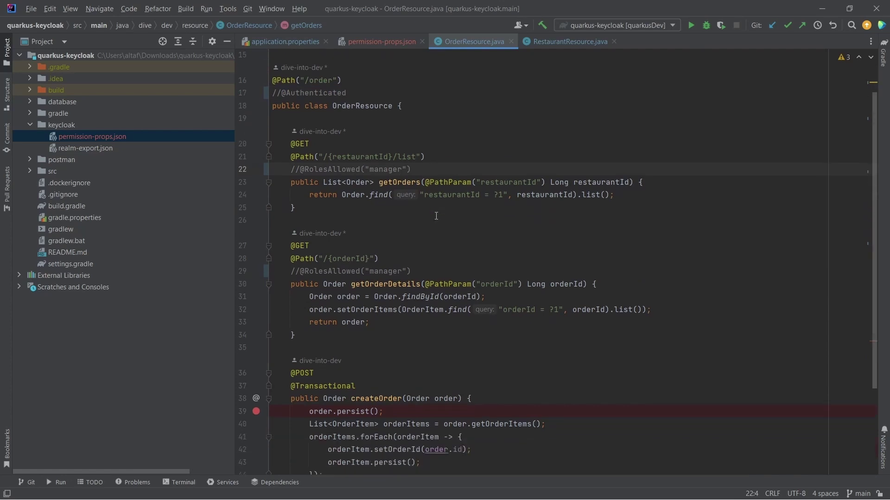
{"action": "scroll", "coordinate": [436, 216], "scroll_direction": "up", "scroll_amount": 3}
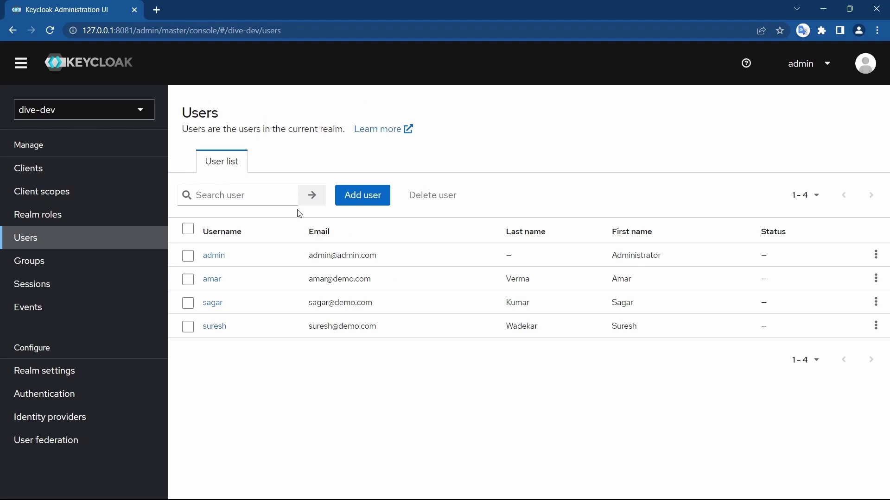
{"action": "key", "text": "alt+Tab"}
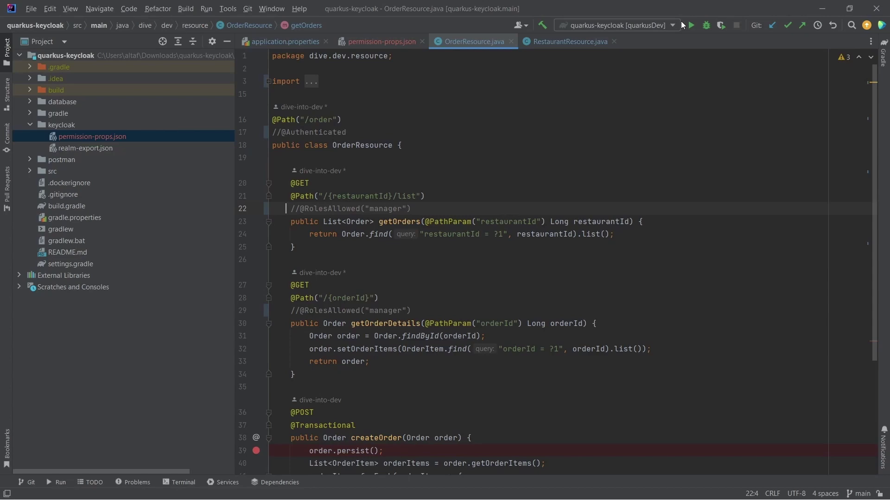
{"action": "left_click", "coordinate": [692, 23]}
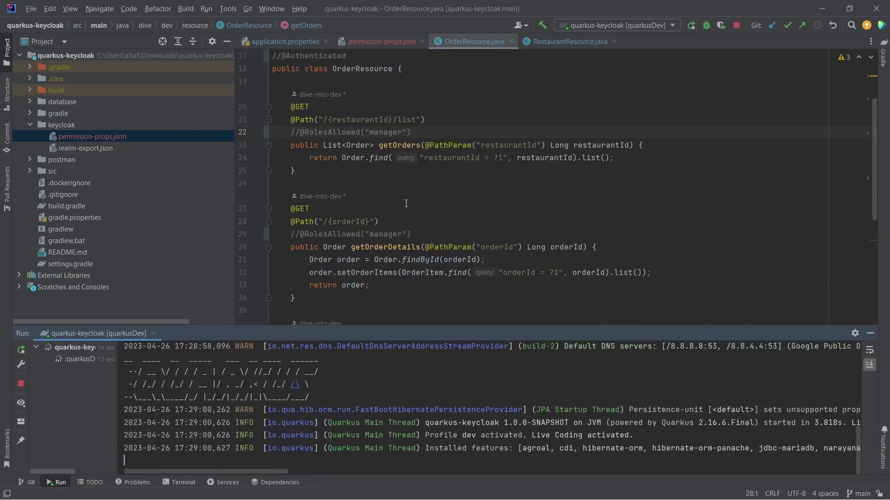
Step: Resend Postman's public Restaurant List request after checking its authorization settings
{"action": "key", "text": "alt+Tab"}
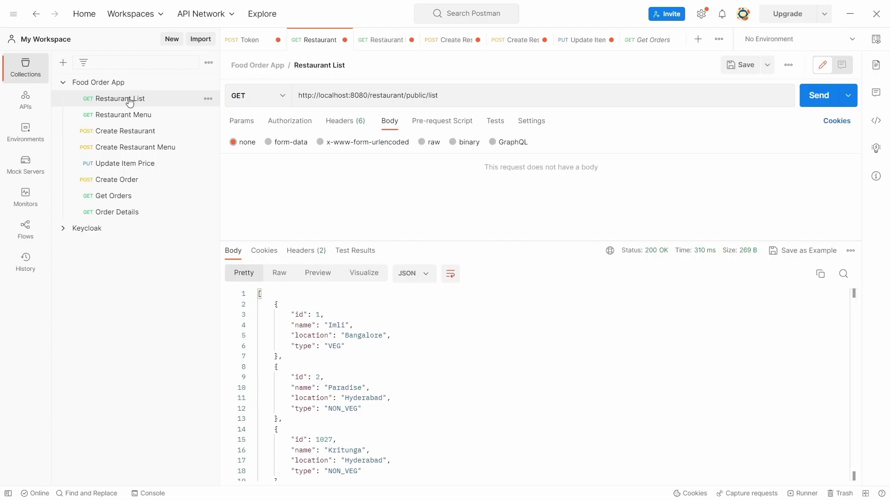
{"action": "left_click", "coordinate": [129, 103]}
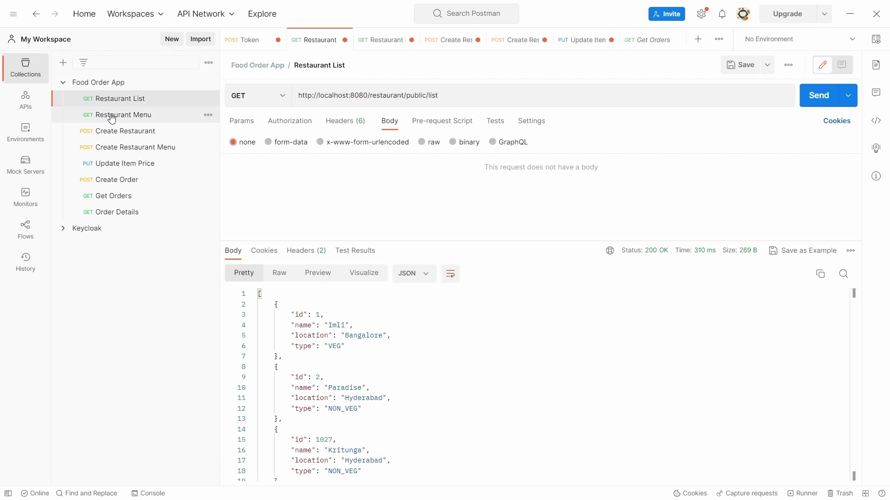
{"action": "left_click", "coordinate": [427, 95]}
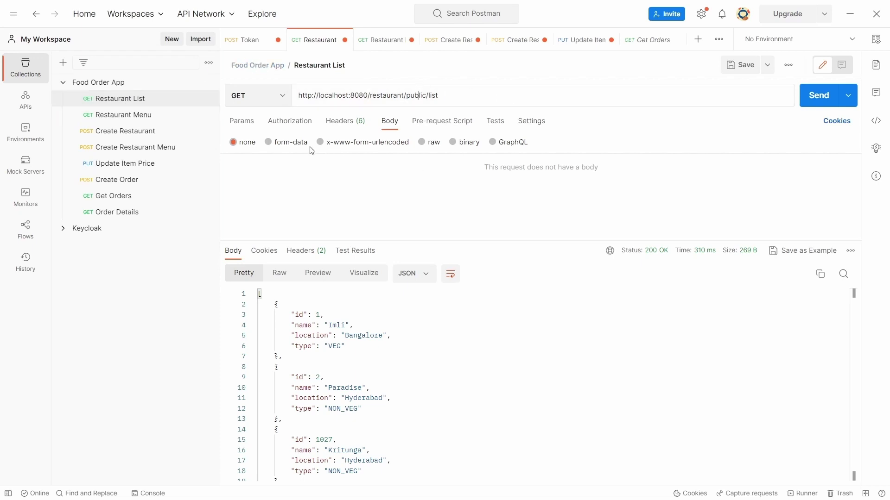
{"action": "left_click", "coordinate": [297, 121]}
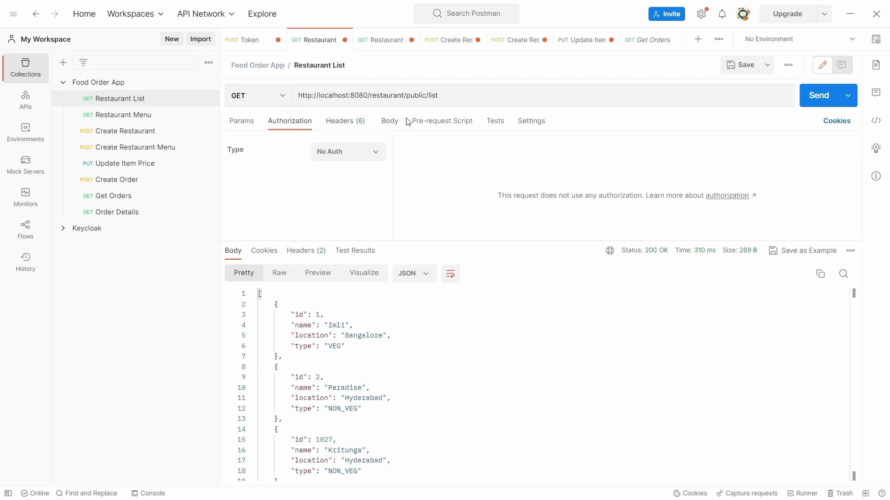
{"action": "left_click", "coordinate": [388, 125]}
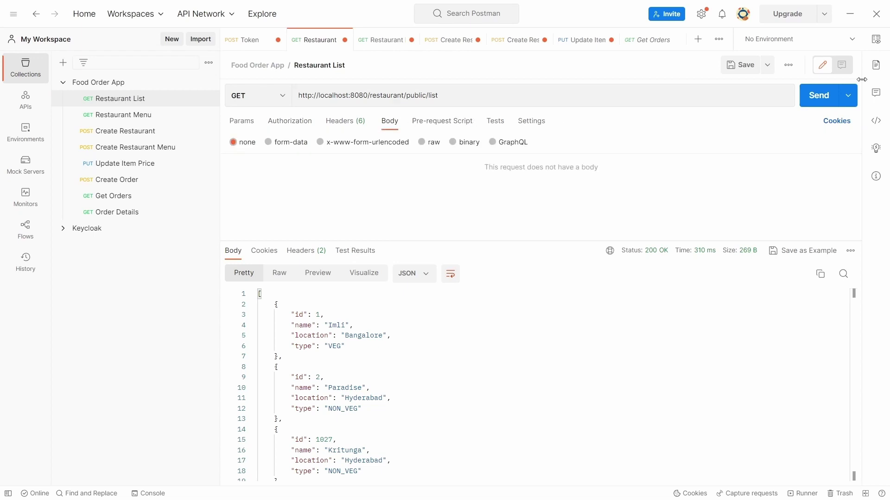
{"action": "left_click", "coordinate": [819, 103]}
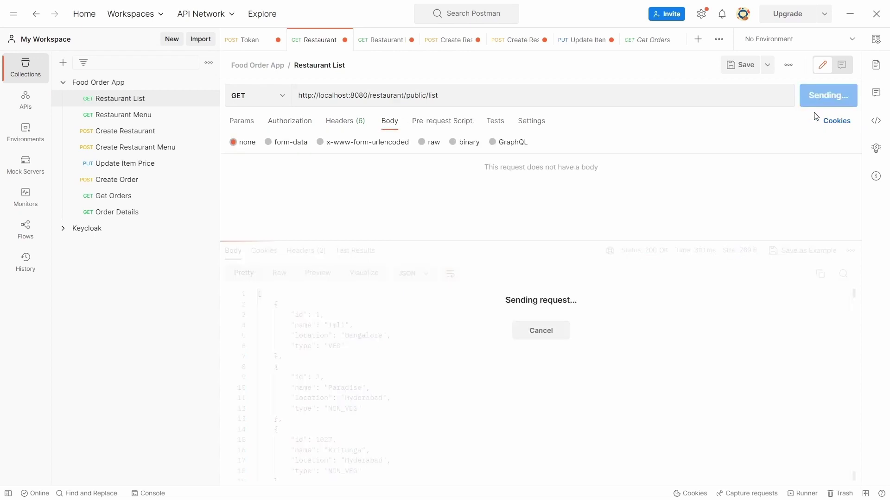
{"action": "scroll", "coordinate": [473, 364], "scroll_direction": "down", "scroll_amount": 1}
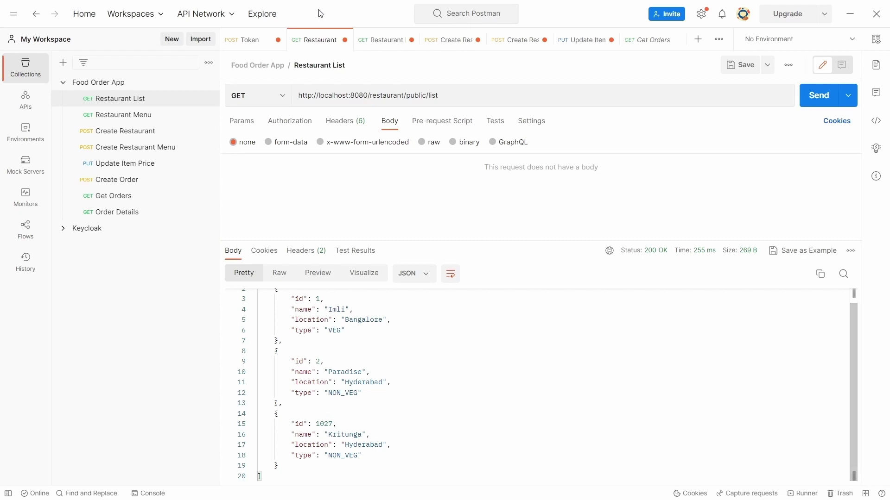
Step: Check the public Restaurant Menu request for restaurant 1027, then return to application.properties
{"action": "left_click", "coordinate": [137, 117]}
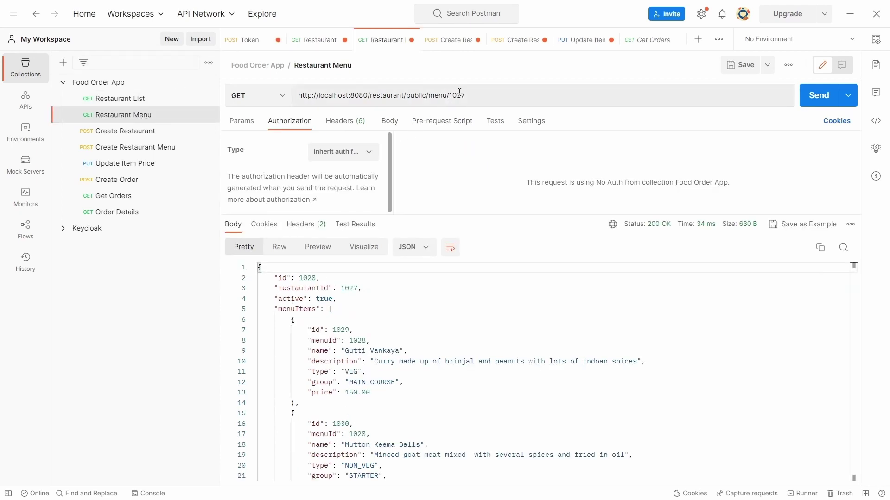
{"action": "left_click", "coordinate": [325, 43]}
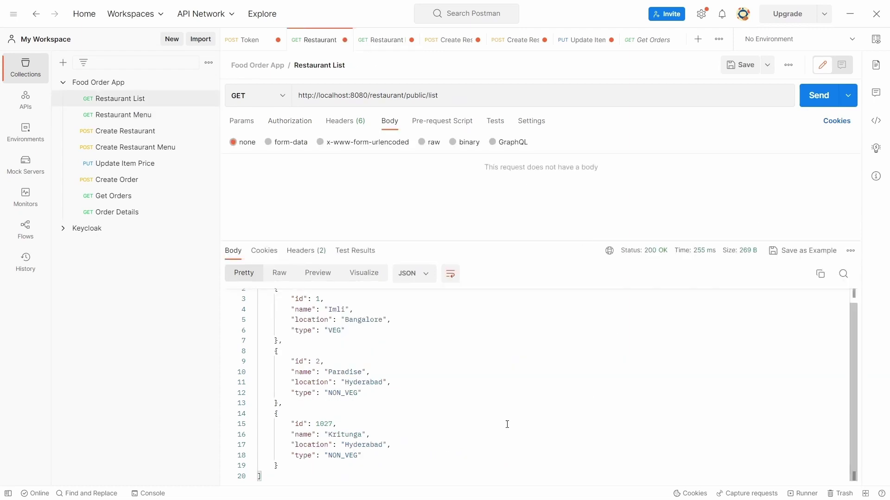
{"action": "left_click", "coordinate": [382, 39]}
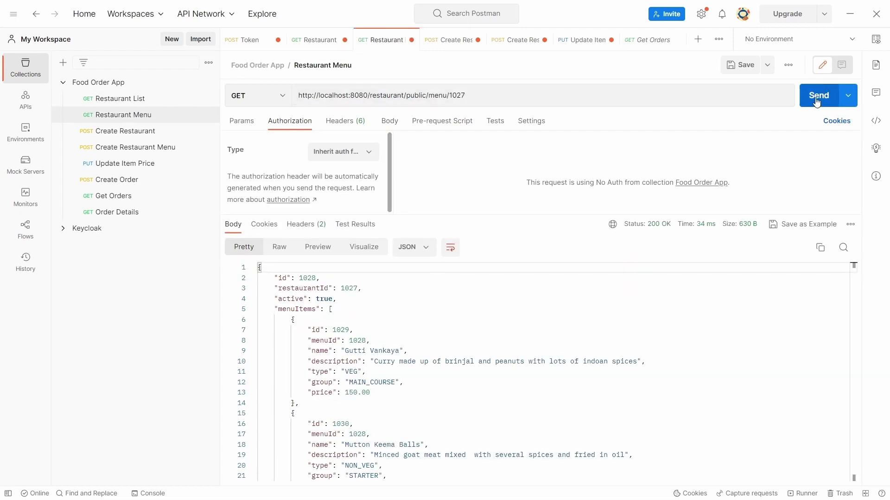
{"action": "scroll", "coordinate": [353, 342], "scroll_direction": "down", "scroll_amount": 3}
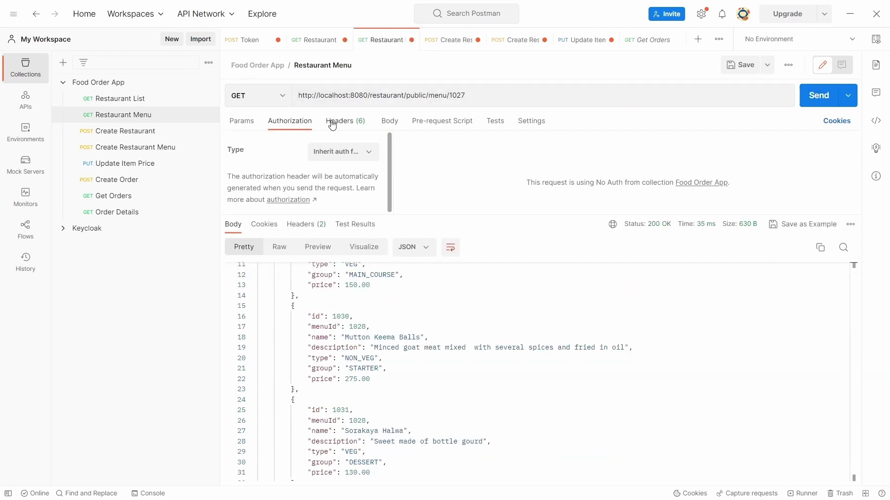
{"action": "left_click", "coordinate": [390, 123]}
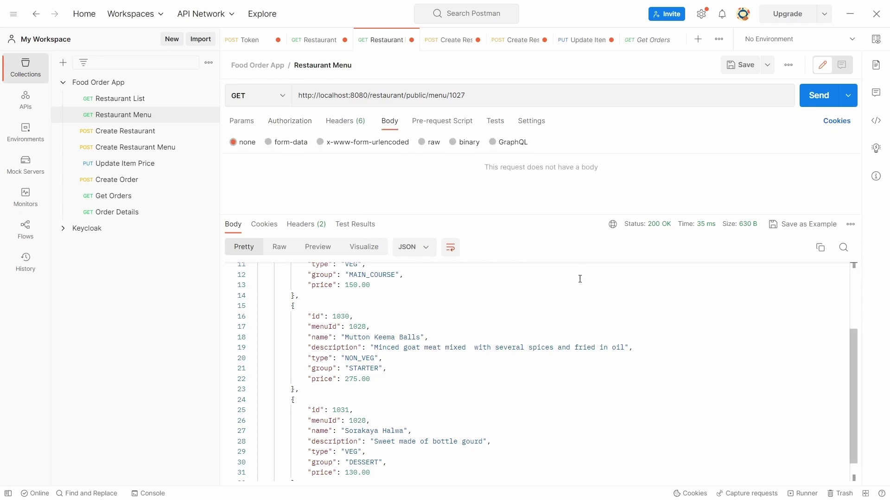
{"action": "key", "text": "alt+Tab"}
{"action": "left_click", "coordinate": [303, 43]}
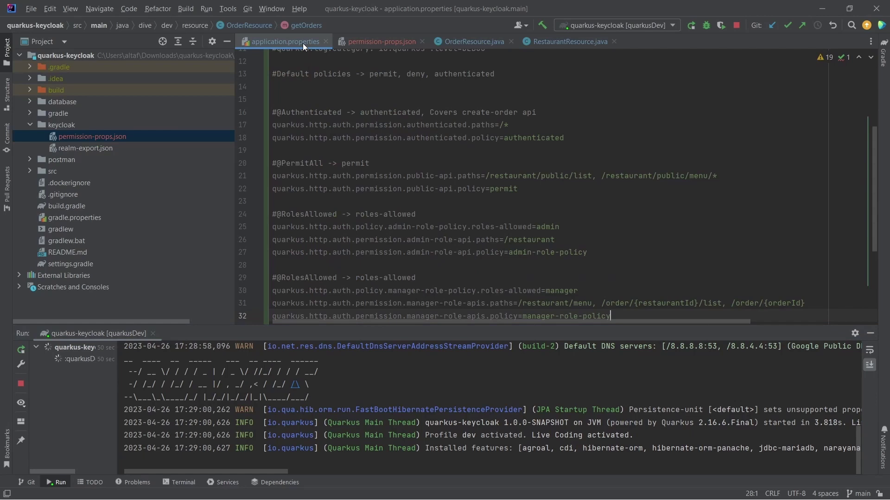
Step: Highlight the public-api PermitAll and admin role policy properties, then bring up Create Restaurant
{"action": "left_click_drag", "start_coordinate": [518, 189], "coordinate": [263, 165]}
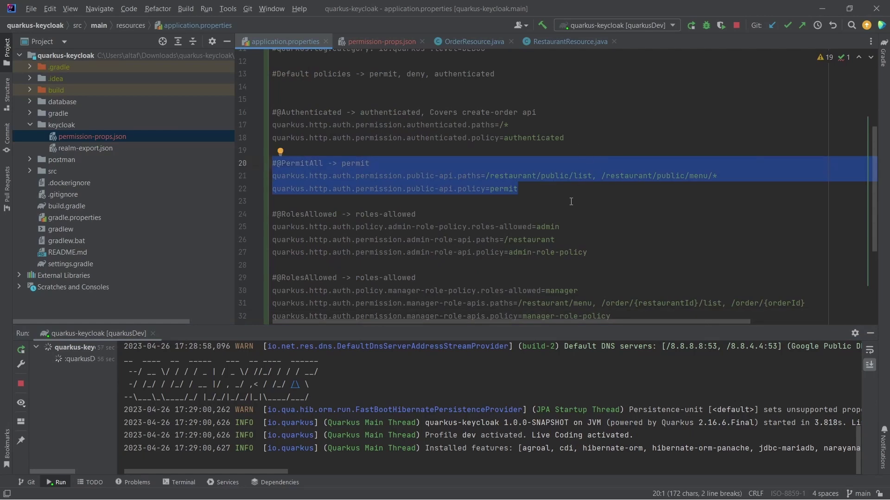
{"action": "left_click", "coordinate": [656, 202]}
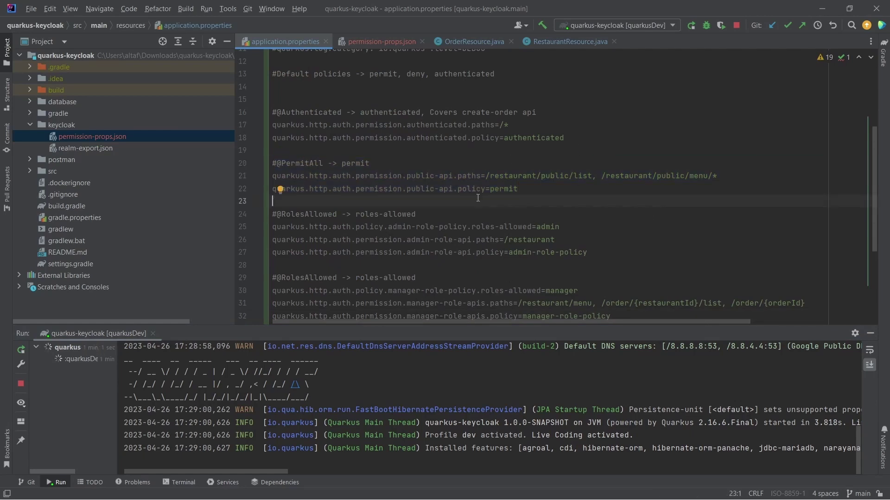
{"action": "left_click_drag", "start_coordinate": [587, 252], "coordinate": [273, 226]}
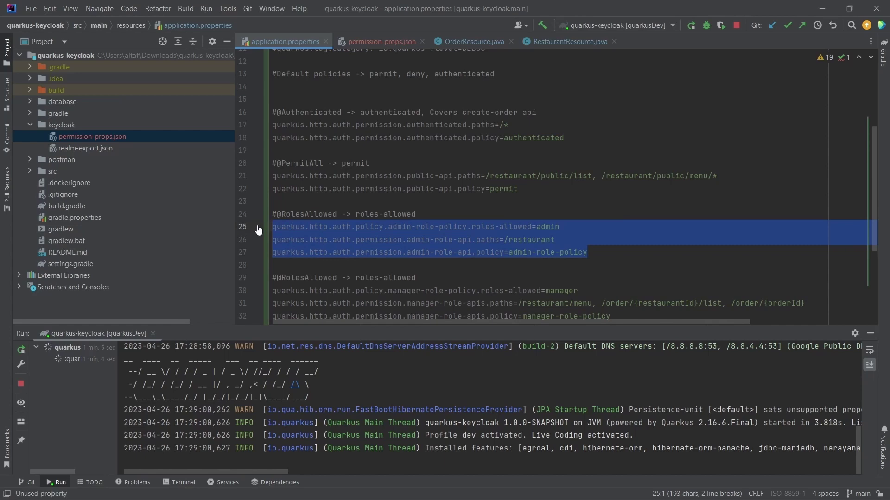
{"action": "left_click", "coordinate": [639, 214]}
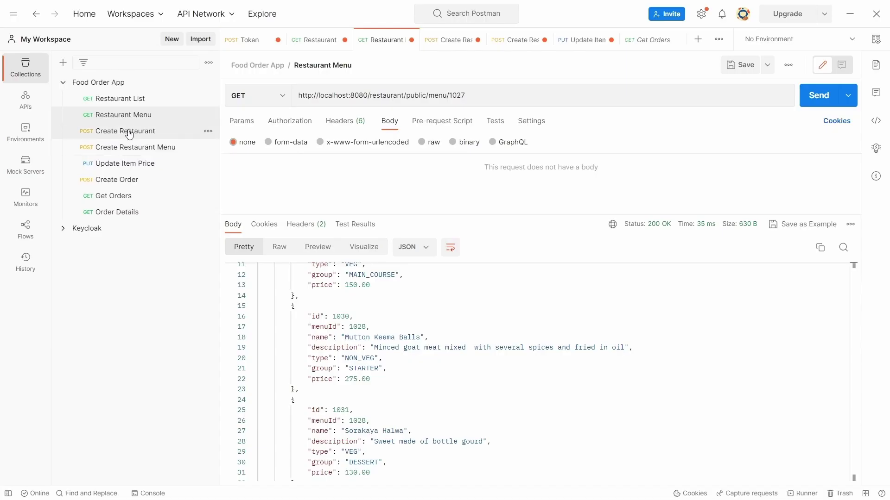
{"action": "left_click", "coordinate": [125, 131]}
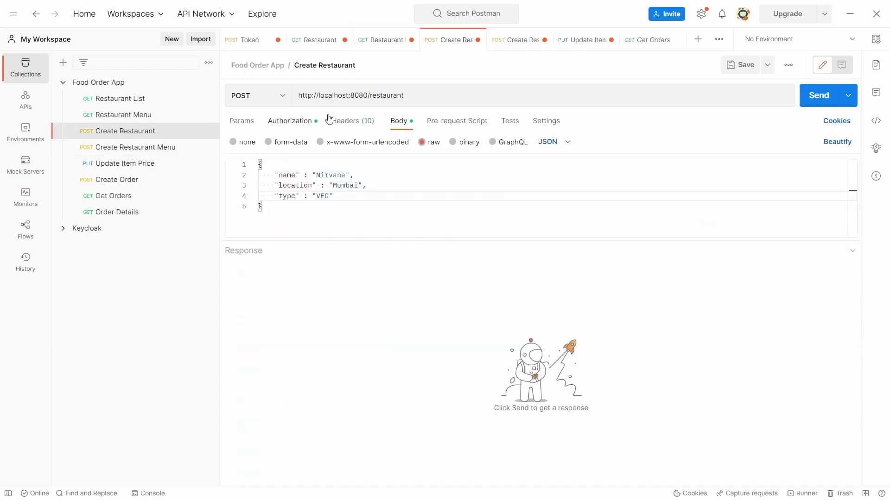
Step: Review Create Restaurant's Nirvana body and its bearer token authorization
{"action": "double_click", "coordinate": [315, 174]}
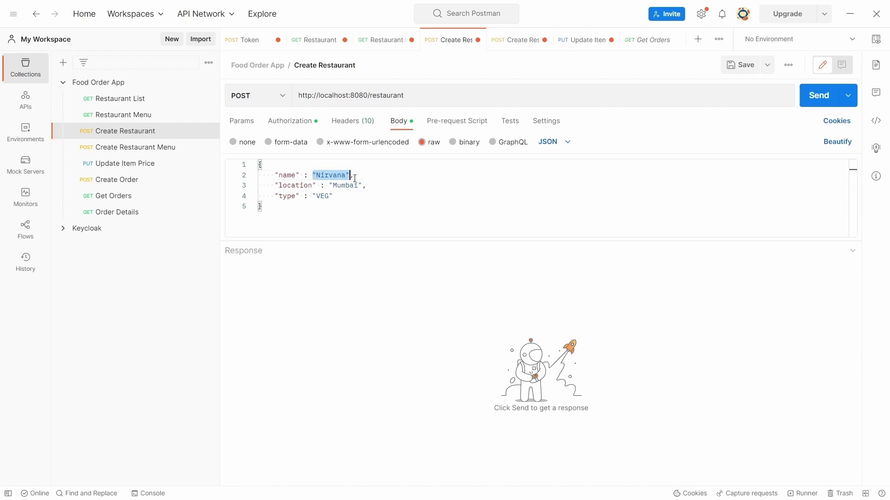
{"action": "left_click", "coordinate": [365, 196]}
{"action": "left_click", "coordinate": [292, 121]}
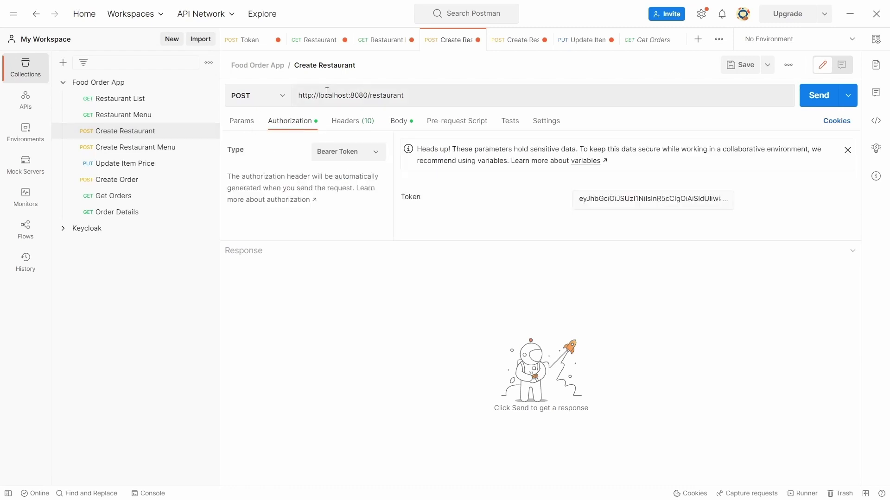
Step: Fetch and copy a new Keycloak access token, then send Create Restaurant, getting 403
{"action": "left_click", "coordinate": [250, 39]}
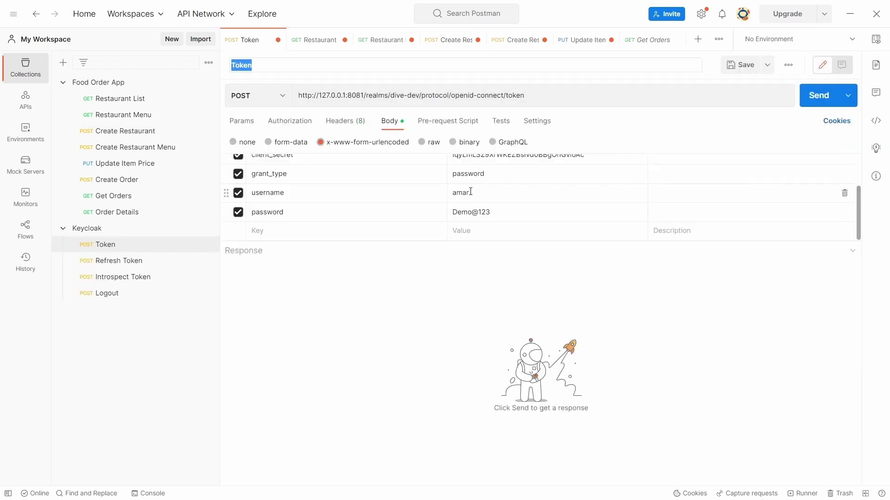
{"action": "left_click", "coordinate": [471, 193]}
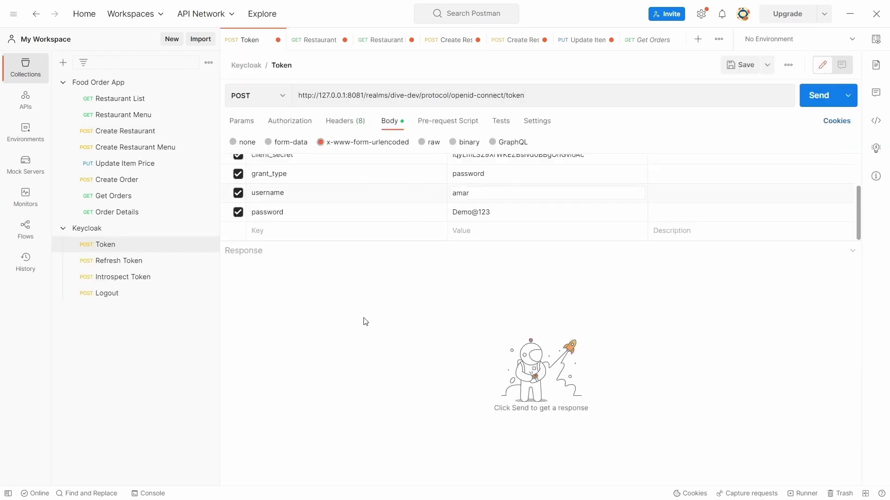
{"action": "scroll", "coordinate": [568, 183], "scroll_direction": "up", "scroll_amount": 1}
{"action": "scroll", "coordinate": [569, 183], "scroll_direction": "down", "scroll_amount": 1}
{"action": "left_click", "coordinate": [818, 95]}
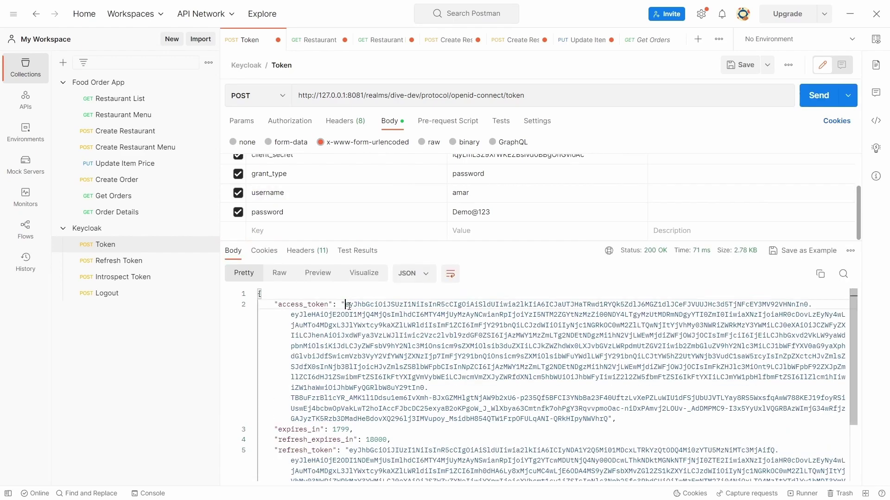
{"action": "left_click_drag", "start_coordinate": [346, 303], "coordinate": [609, 420]}
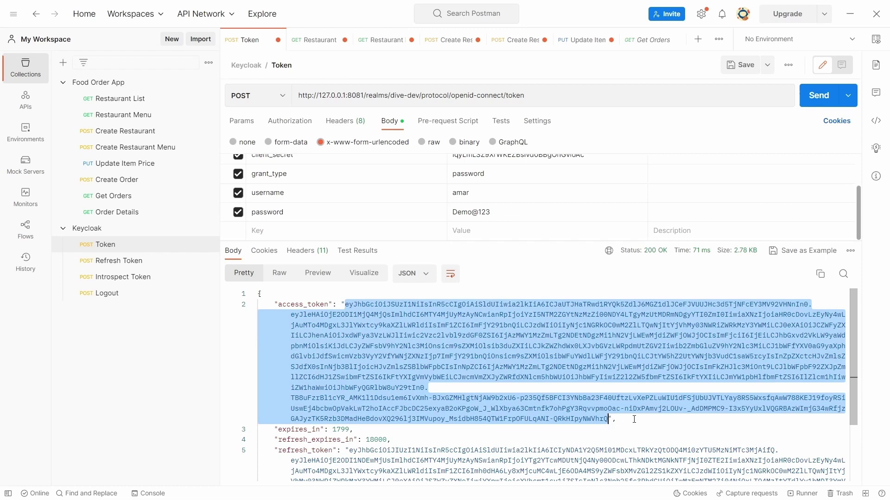
{"action": "left_click", "coordinate": [816, 95]}
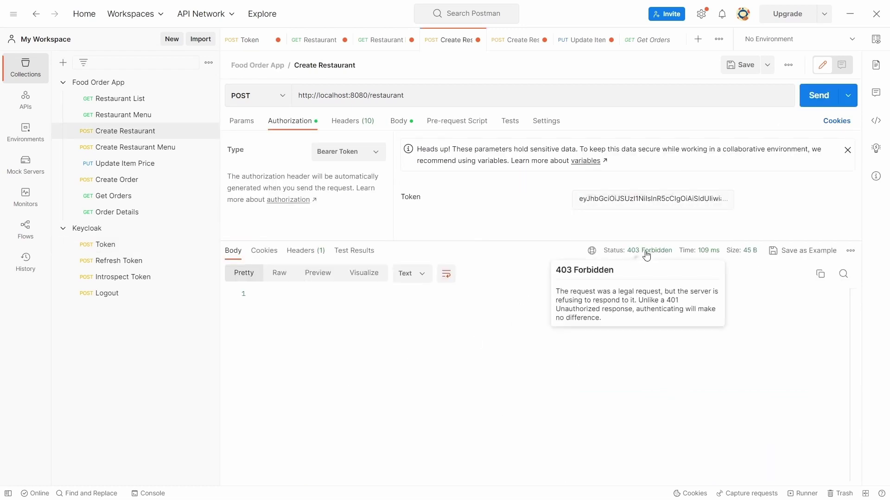
{"action": "mouse_move", "coordinate": [245, 40]}
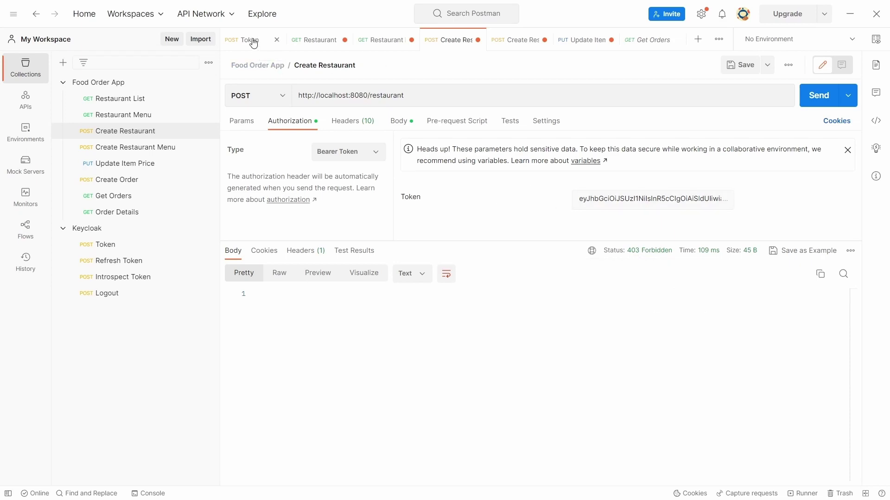
Step: Request a Keycloak access token for the admin user and select it
{"action": "left_click", "coordinate": [253, 42]}
{"action": "double_click", "coordinate": [461, 192]}
{"action": "type", "text": "admin"}
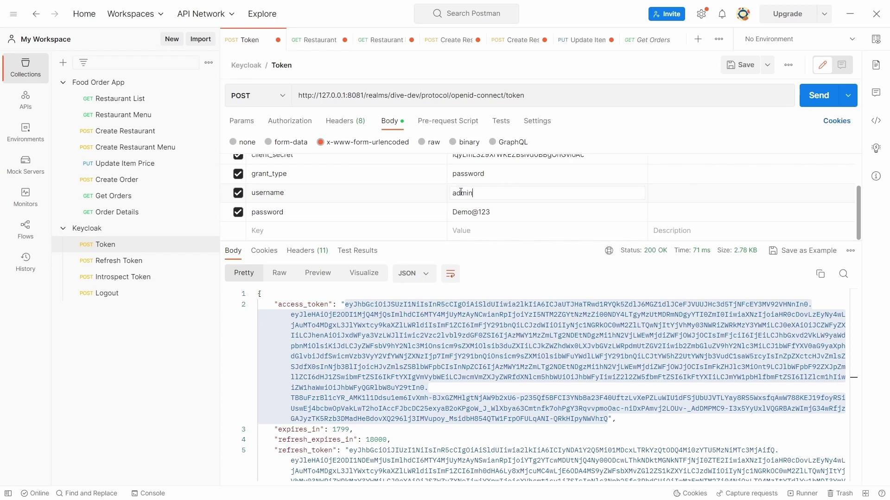
{"action": "key", "text": "ctrl+Return"}
{"action": "left_click_drag", "start_coordinate": [344, 304], "coordinate": [609, 418]}
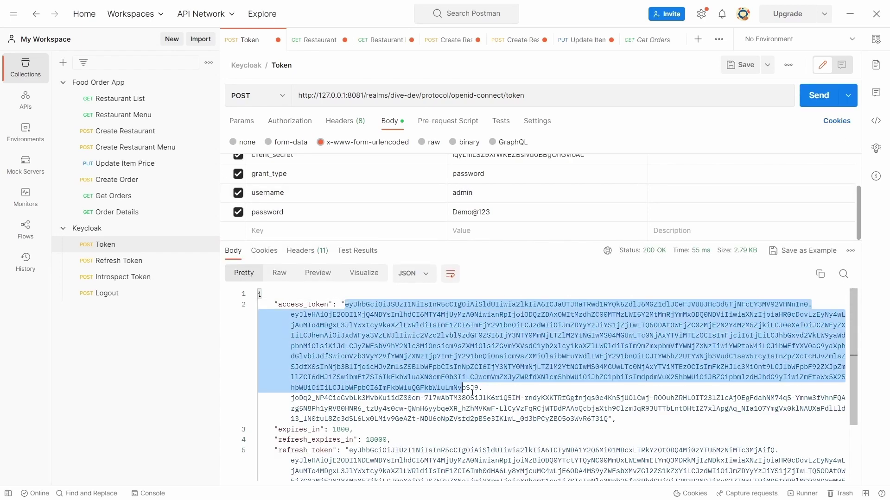
Step: Paste the admin token into Create Restaurant's Bearer Token and send it
{"action": "key", "text": "ctrl+c"}
{"action": "left_click", "coordinate": [452, 40]}
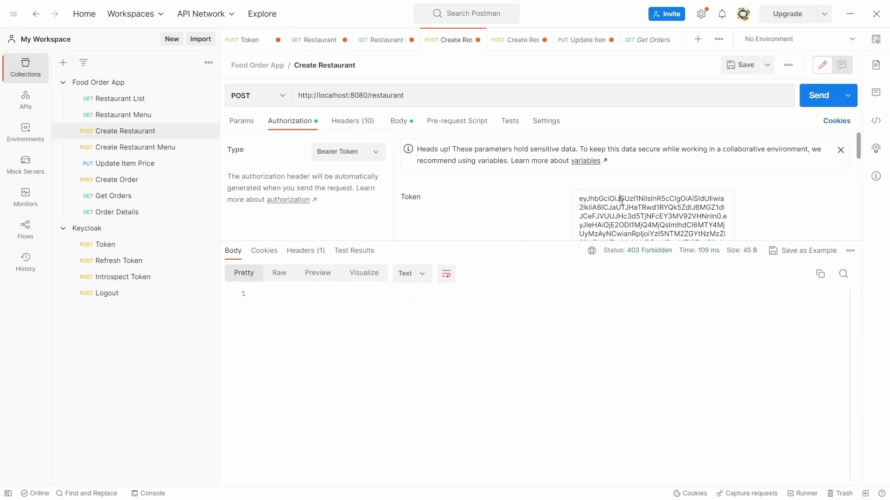
{"action": "left_click", "coordinate": [652, 199]}
{"action": "key", "text": "ctrl+a"}
{"action": "key", "text": "ctrl+v"}
{"action": "left_click", "coordinate": [595, 281]}
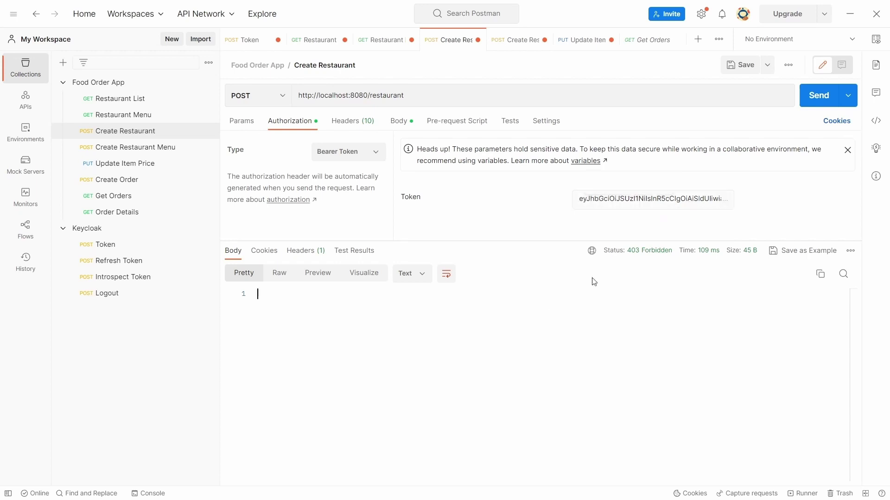
{"action": "left_click", "coordinate": [811, 97]}
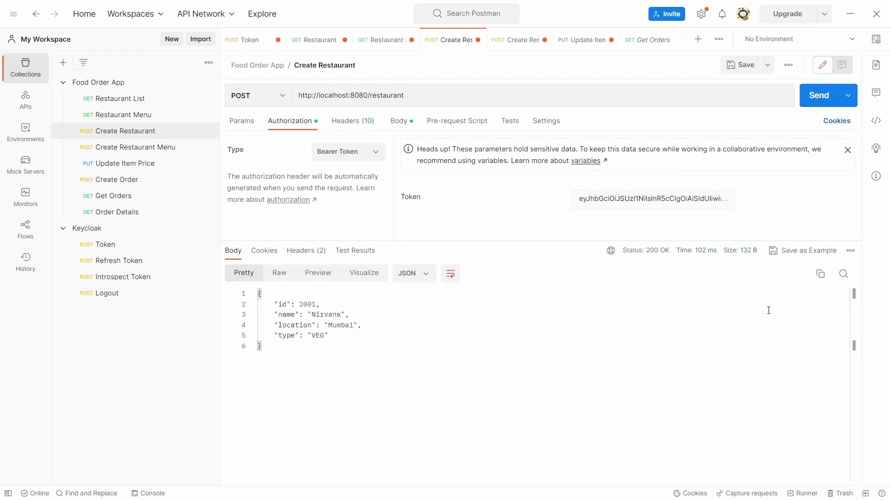
Step: Resend the public Restaurant List and confirm new restaurant id 2001 appears
{"action": "left_click", "coordinate": [318, 42]}
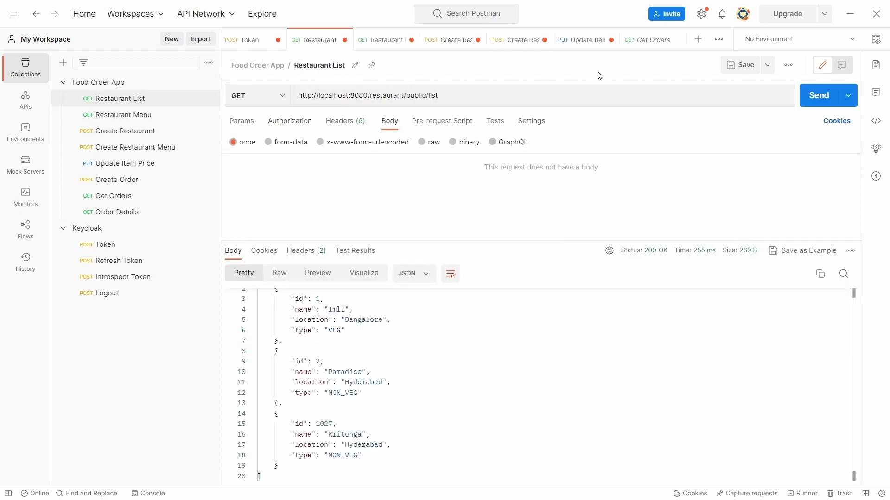
{"action": "left_click", "coordinate": [815, 97]}
{"action": "scroll", "coordinate": [377, 417], "scroll_direction": "down", "scroll_amount": 3}
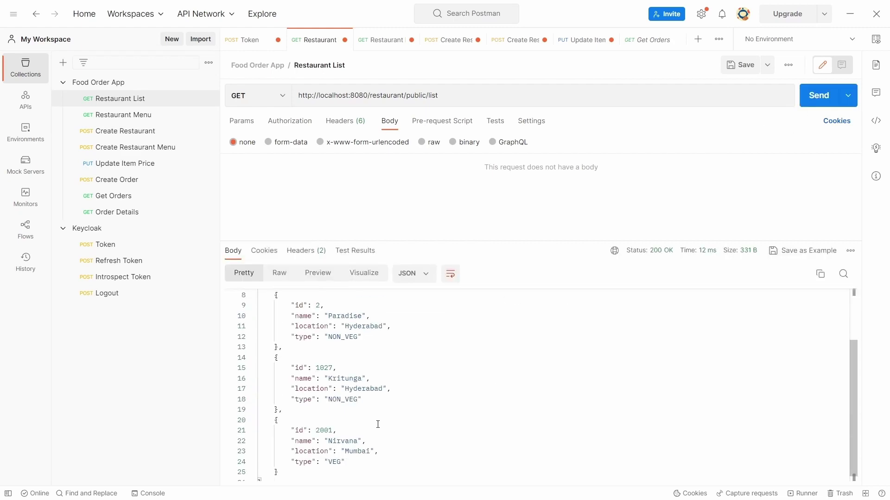
{"action": "double_click", "coordinate": [325, 431]}
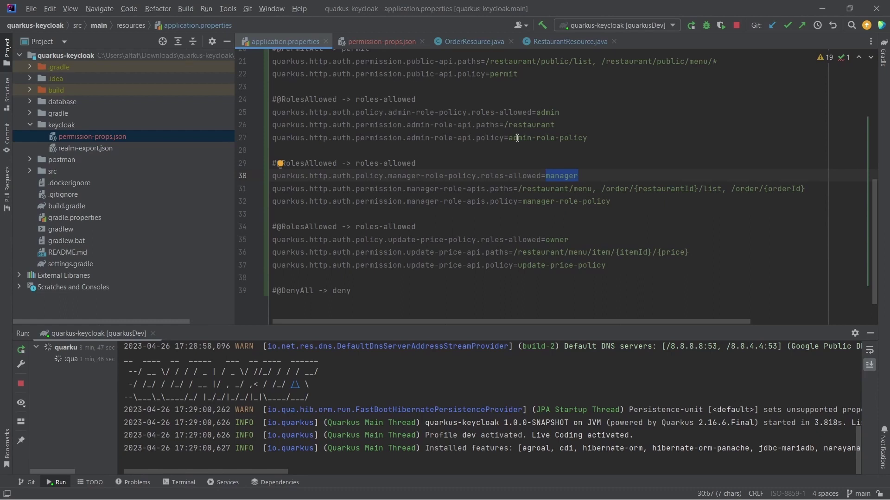
Step: Highlight the admin, manager and update-price role policy blocks, then clear the selection
{"action": "left_click_drag", "start_coordinate": [618, 264], "coordinate": [268, 95]}
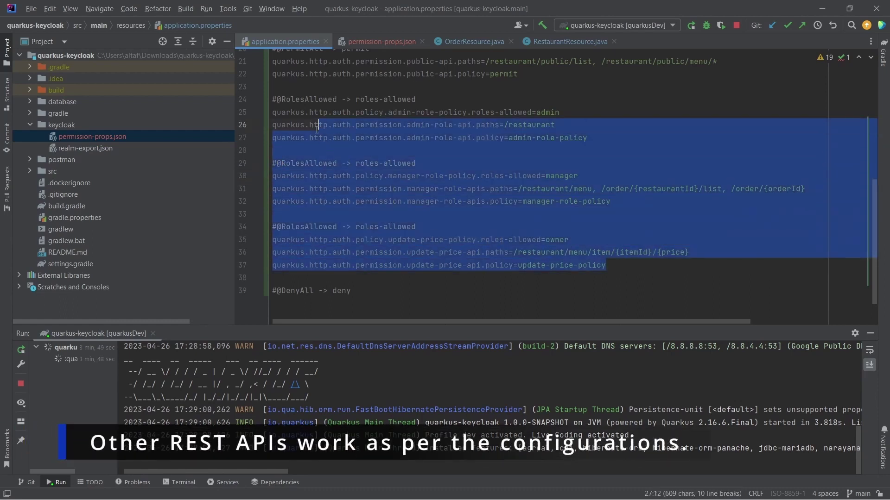
{"action": "left_click", "coordinate": [472, 105]}
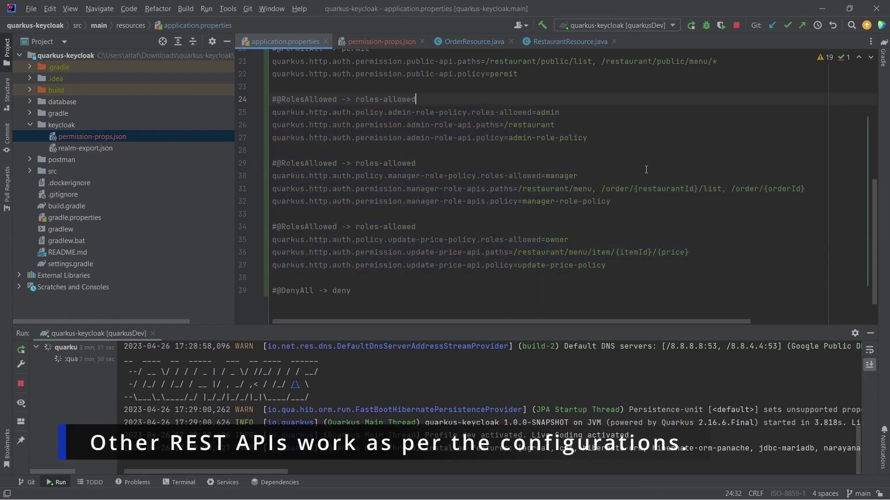